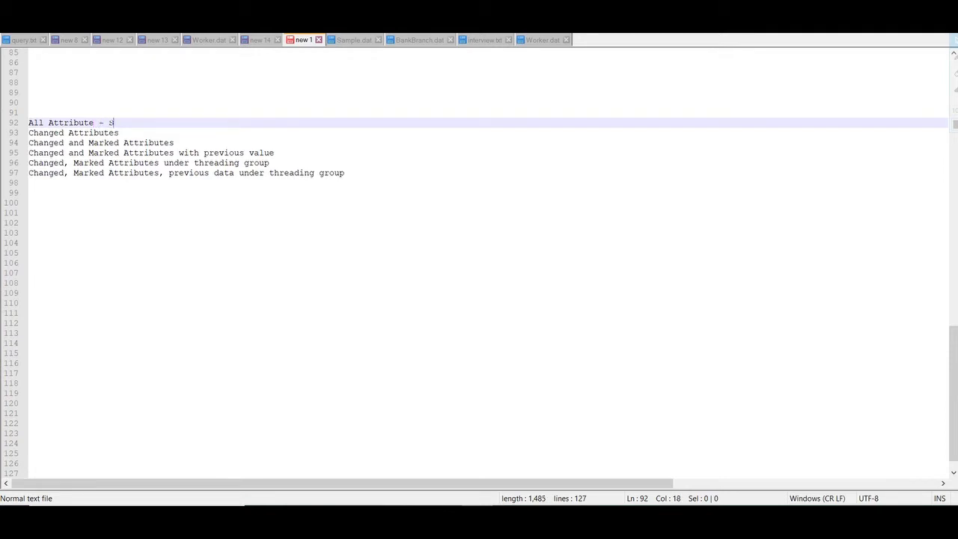
# Append 'Seen' to the first three extract option lines, 92–94
pyautogui.write('een')
pyautogui.click(128, 132)
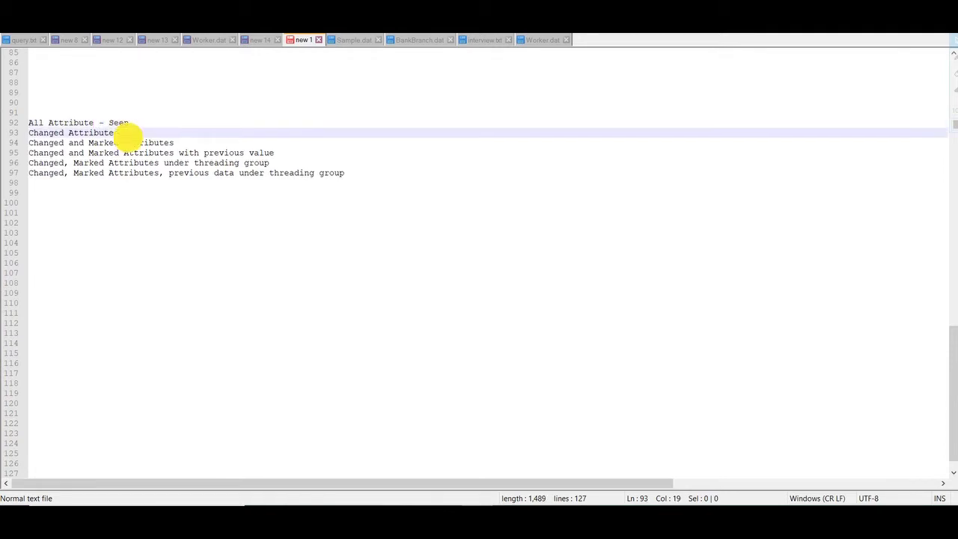
pyautogui.write('-Seen')
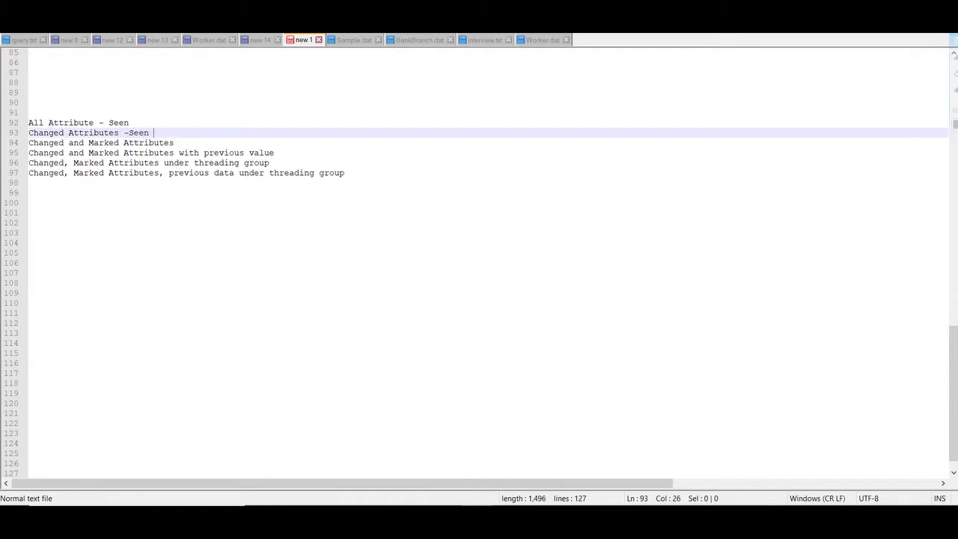
pyautogui.click(174, 142)
pyautogui.write('- ')
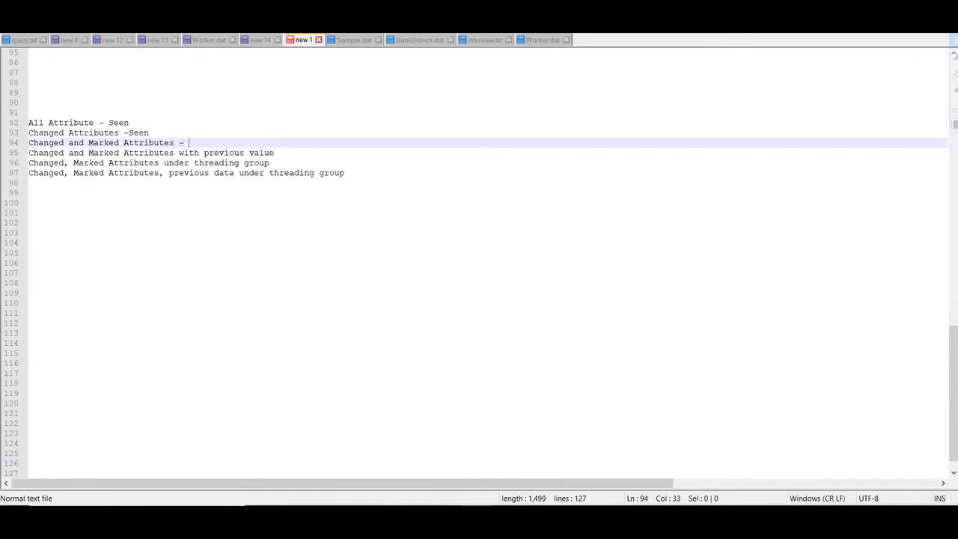
pyautogui.write('Seen')
# Copy the previous-value option line to line 104 and append '- values with old value'
pyautogui.moveTo(274, 153); pyautogui.dragTo(27, 154)
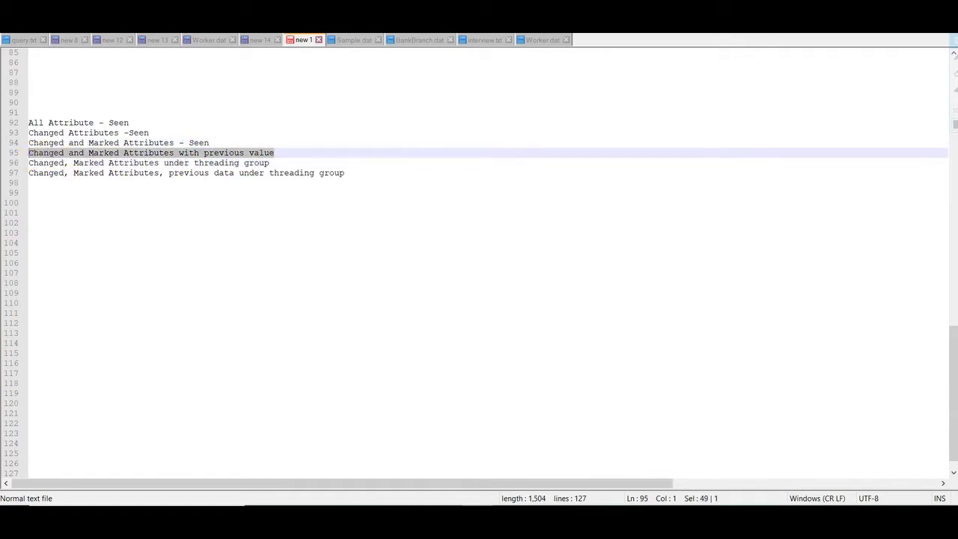
pyautogui.hotkey('ctrl', 'c')
pyautogui.click(162, 245)
pyautogui.hotkey('ctrl', 'v')
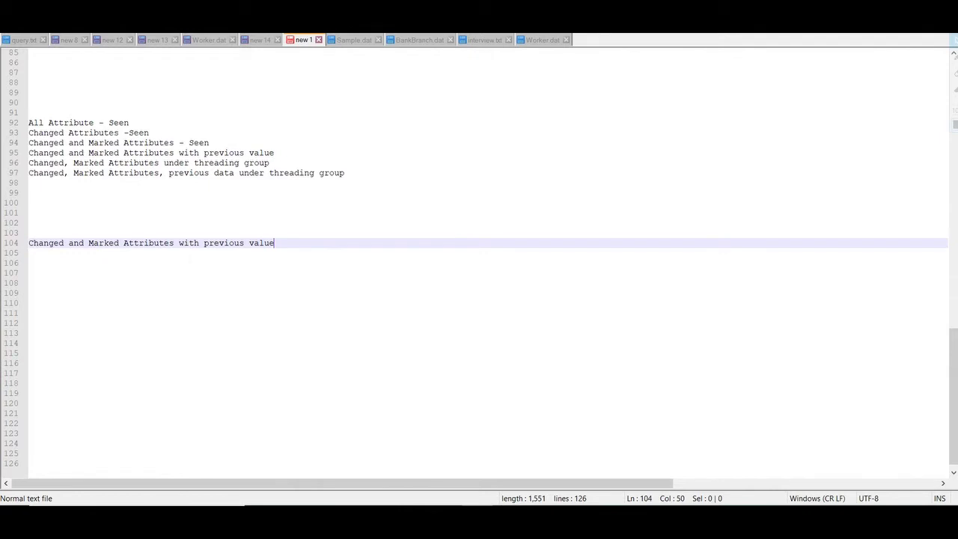
pyautogui.doubleClick(46, 243)
pyautogui.doubleClick(104, 242)
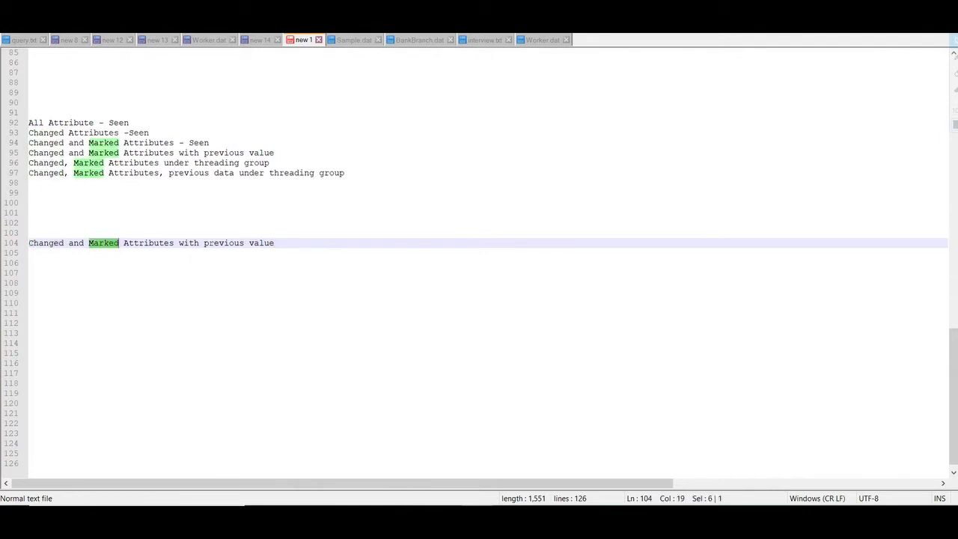
pyautogui.moveTo(203, 243); pyautogui.dragTo(284, 242)
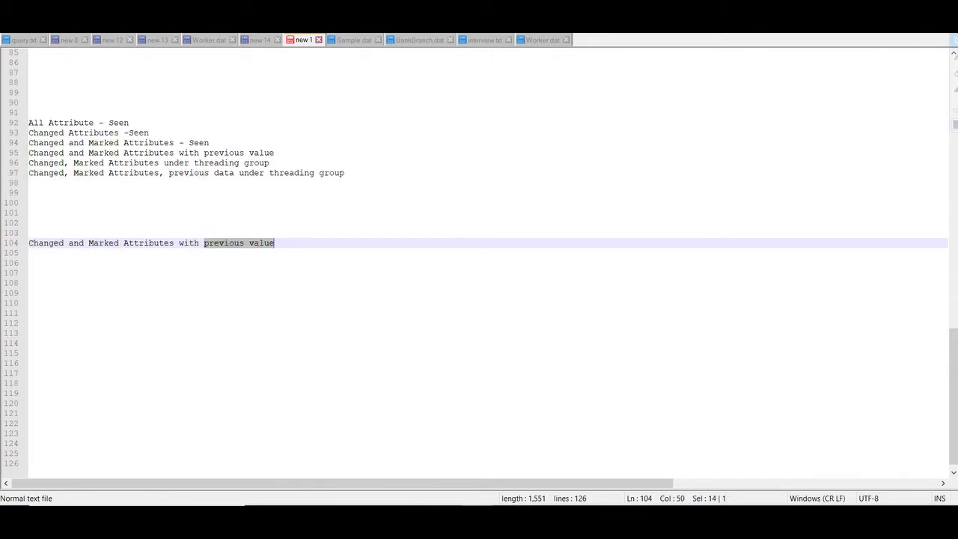
pyautogui.click(284, 242)
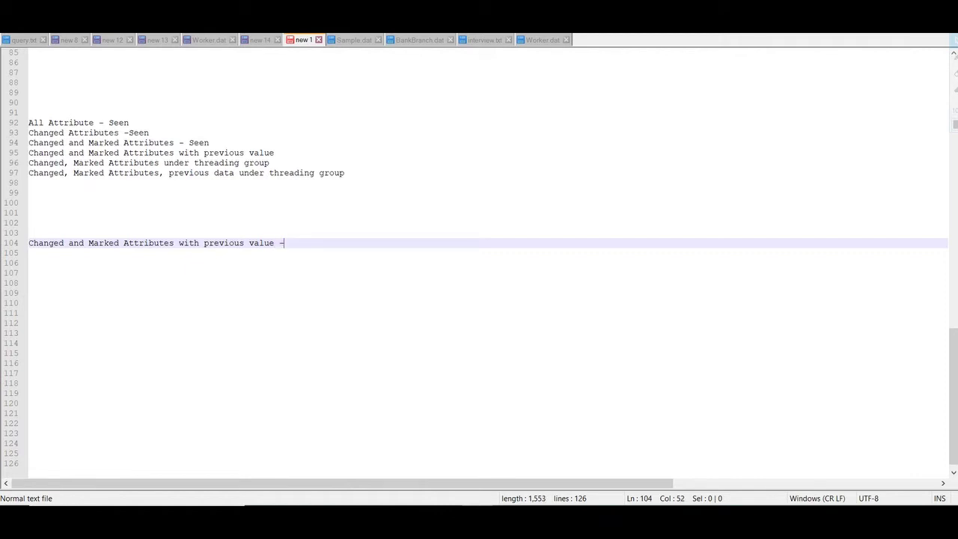
pyautogui.write('- valu')
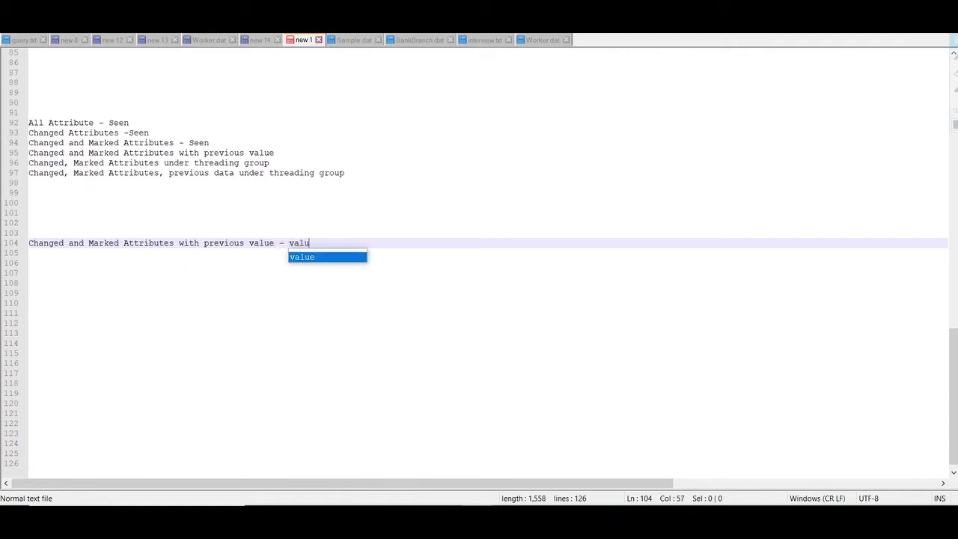
pyautogui.write('es with ')
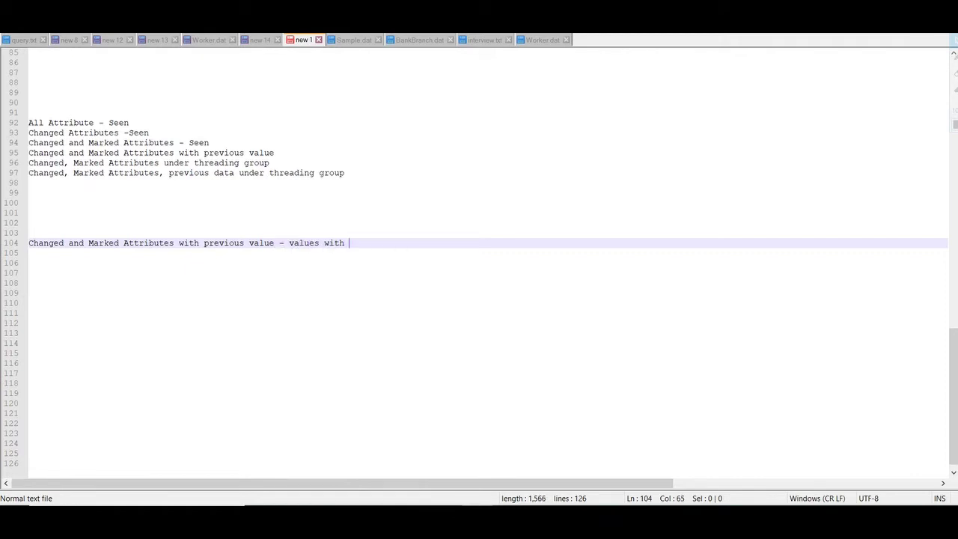
pyautogui.write('old val')
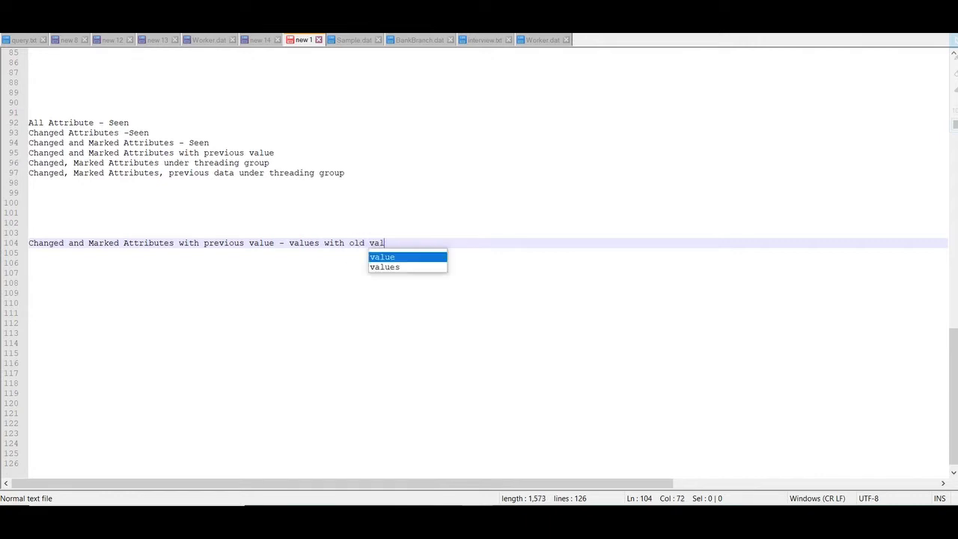
pyautogui.write('eue')
pyautogui.press('Return')
pyautogui.press('Return')
pyautogui.press('Return')
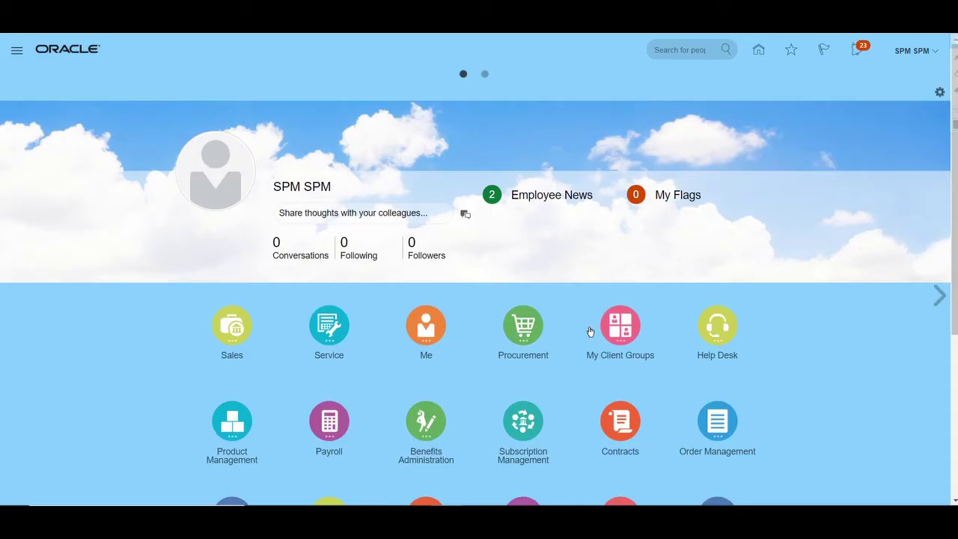
# Navigate from My Client Groups through Data Exchange to the Extract Definitions list
pyautogui.click(628, 332)
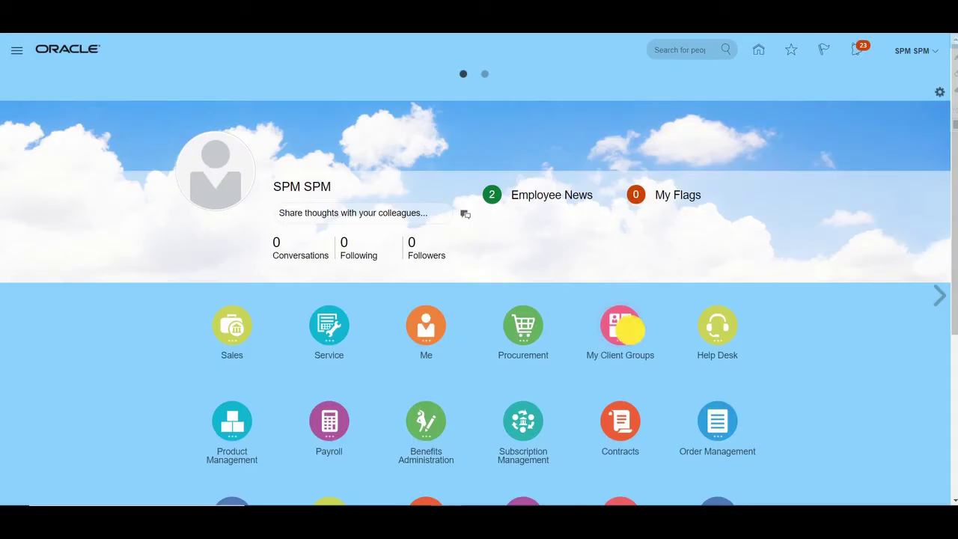
pyautogui.scroll(-2, 577, 303)
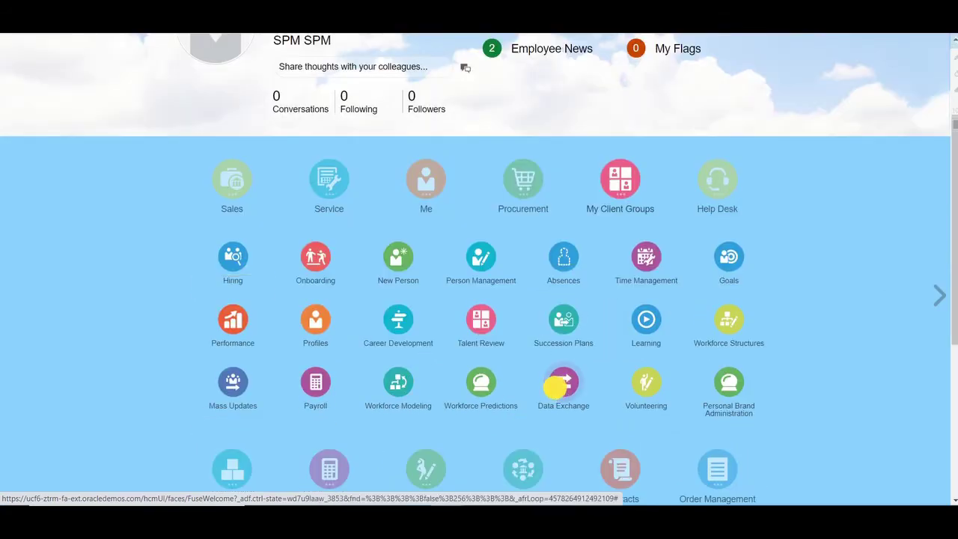
pyautogui.click(556, 389)
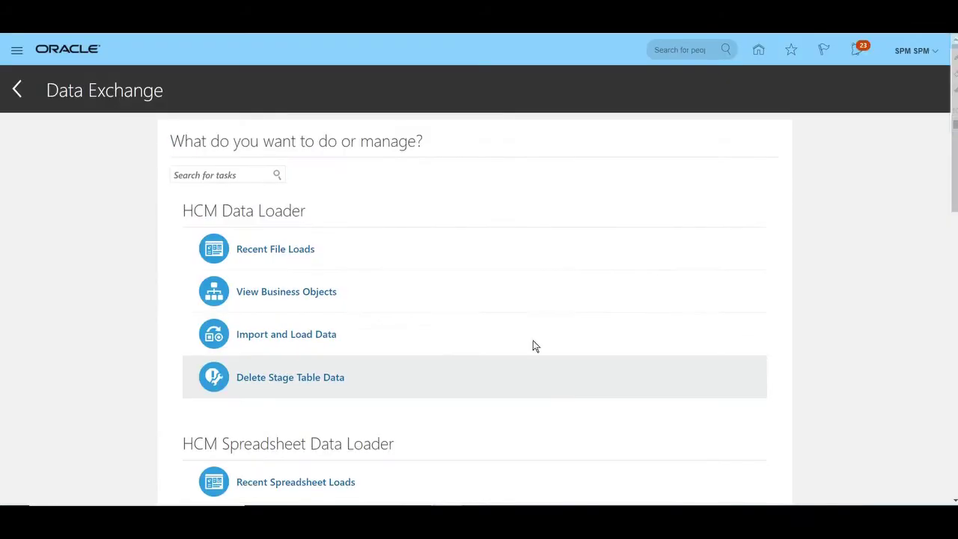
pyautogui.scroll(-4, 318, 286)
pyautogui.scroll(-2, 322, 340)
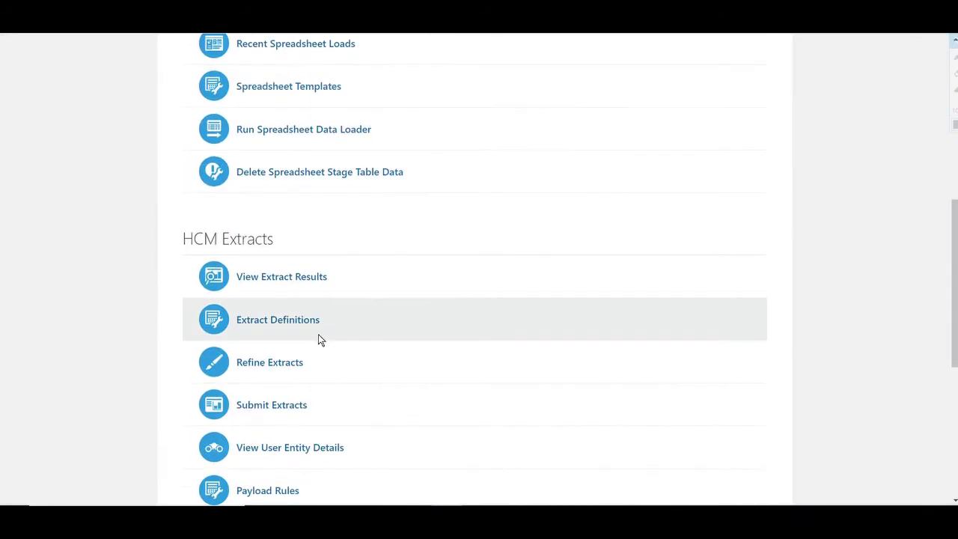
pyautogui.click(319, 335)
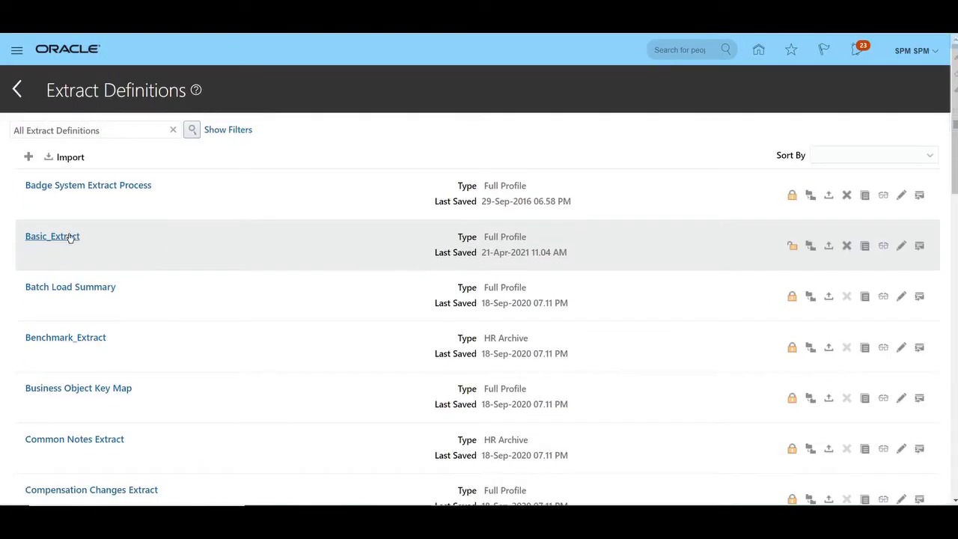
# Sort by Last Saved, edit PersonData_Changes, and show its Person_Details record
pyautogui.click(837, 159)
pyautogui.click(837, 187)
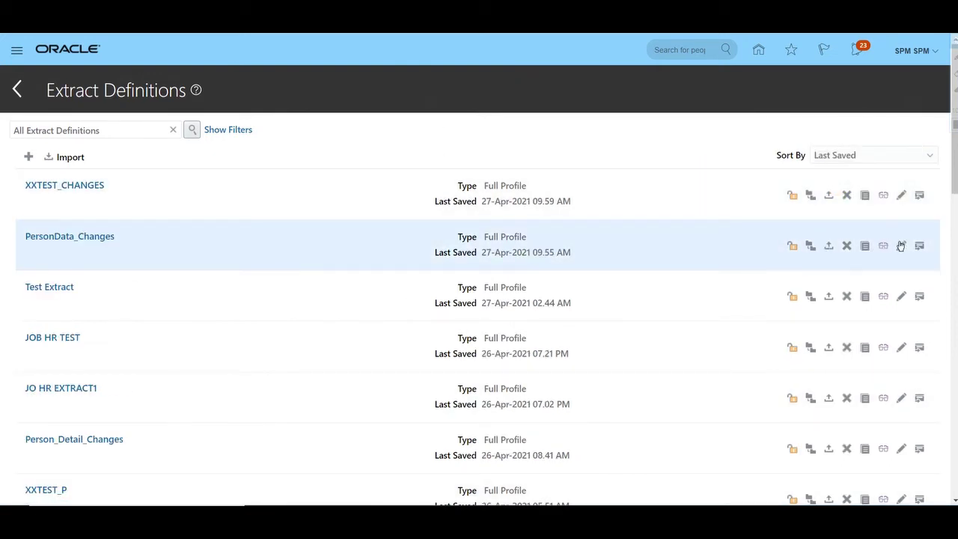
pyautogui.click(901, 245)
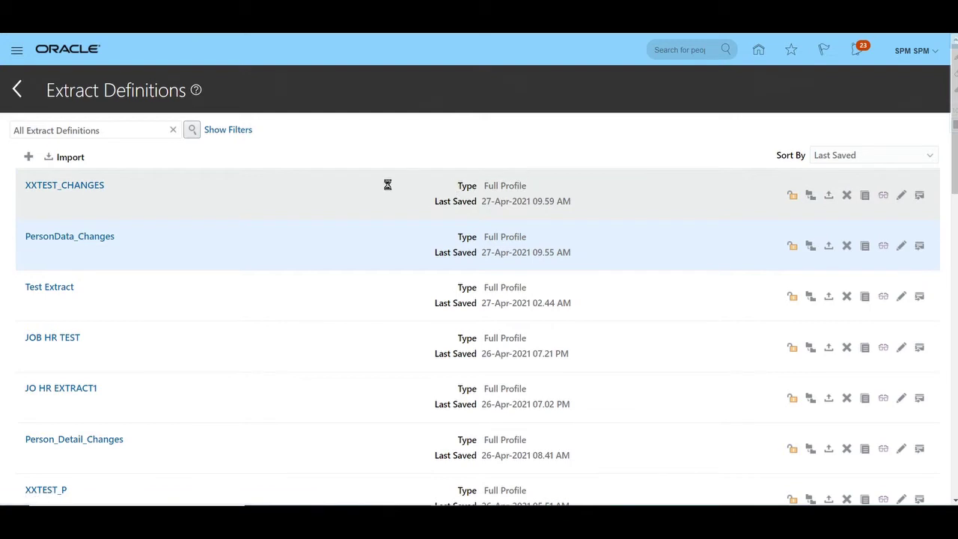
pyautogui.click(99, 247)
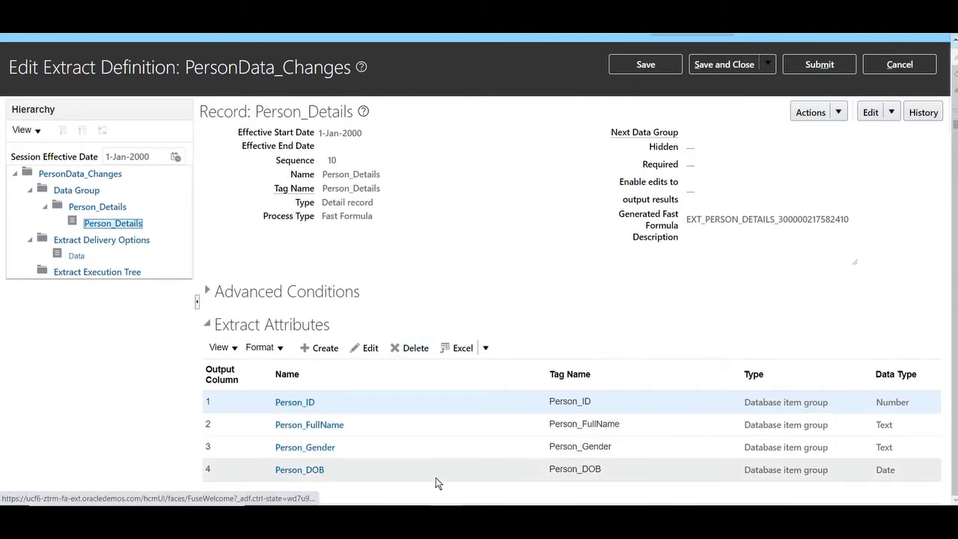
pyautogui.hotkey('alt', 'Tab')
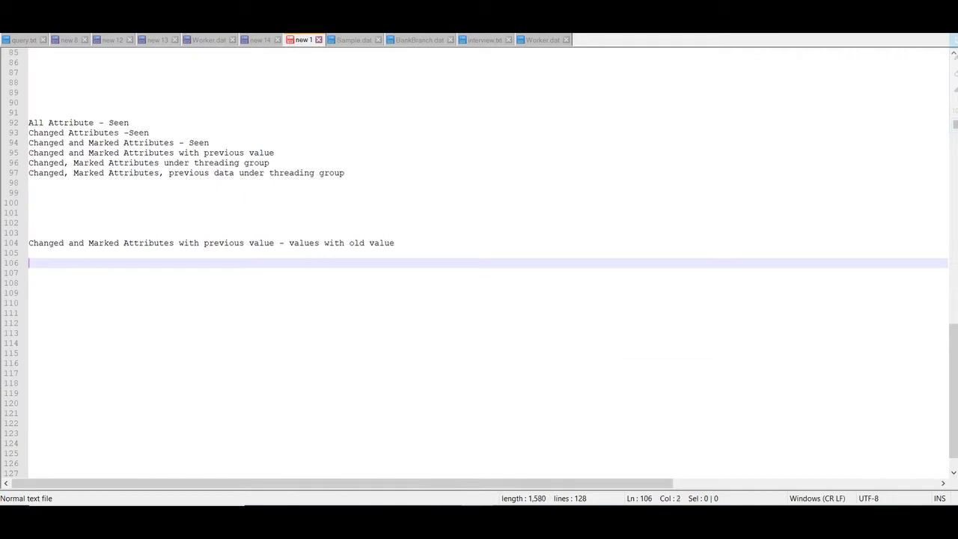
# Type 'Person ID -', 'Person Full Name -' and 'Gender -' on separate lines
pyautogui.write('Person ID -')
pyautogui.press('Return')
pyautogui.write('Person')
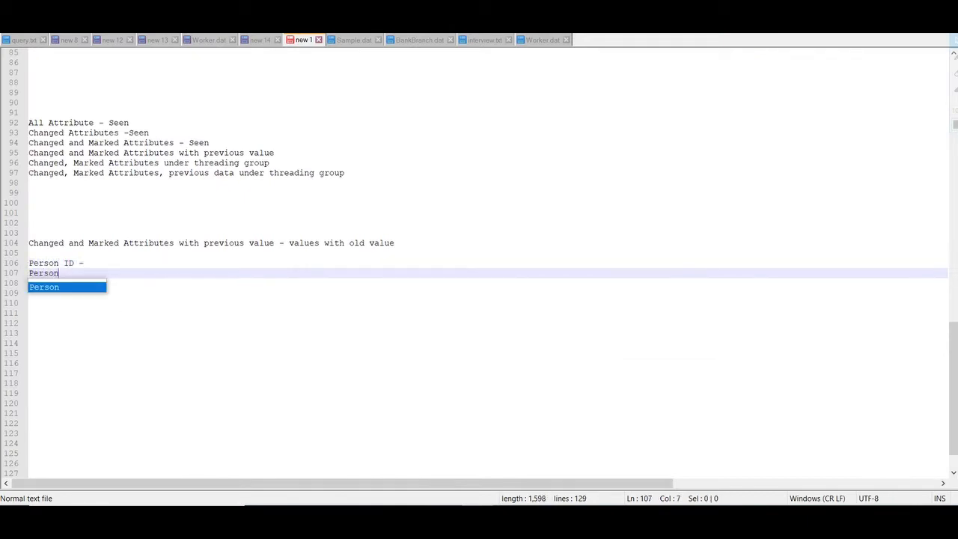
pyautogui.write(' Full Name -')
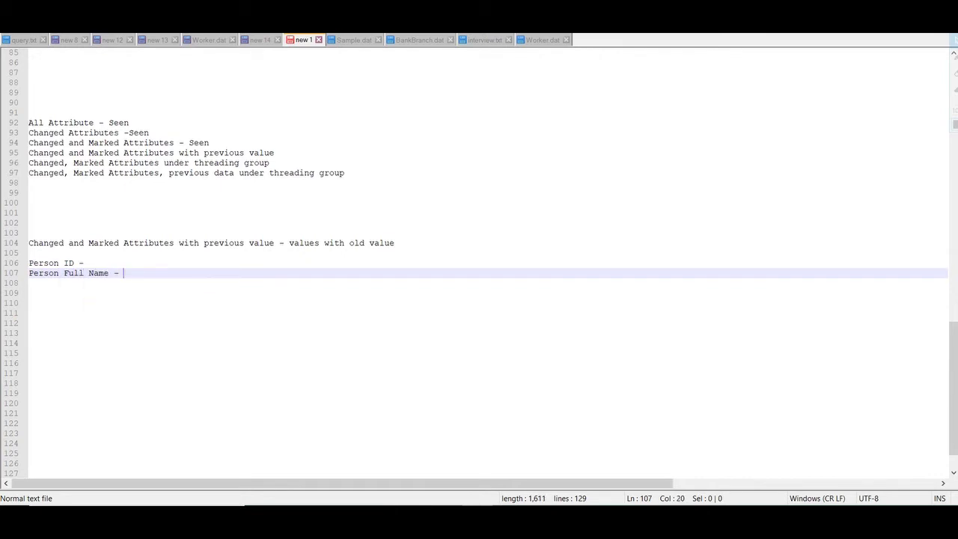
pyautogui.press('Return')
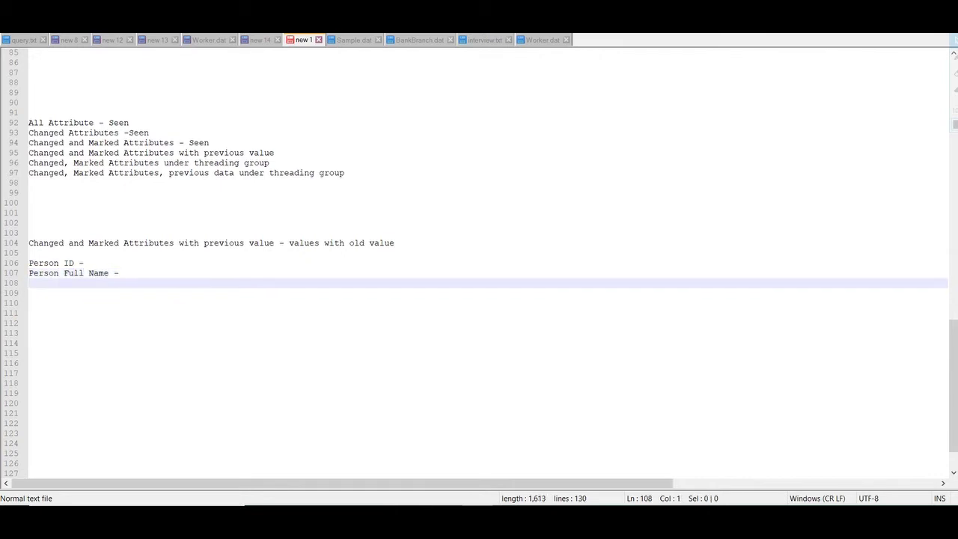
pyautogui.write('Gender -')
pyautogui.press('Return')
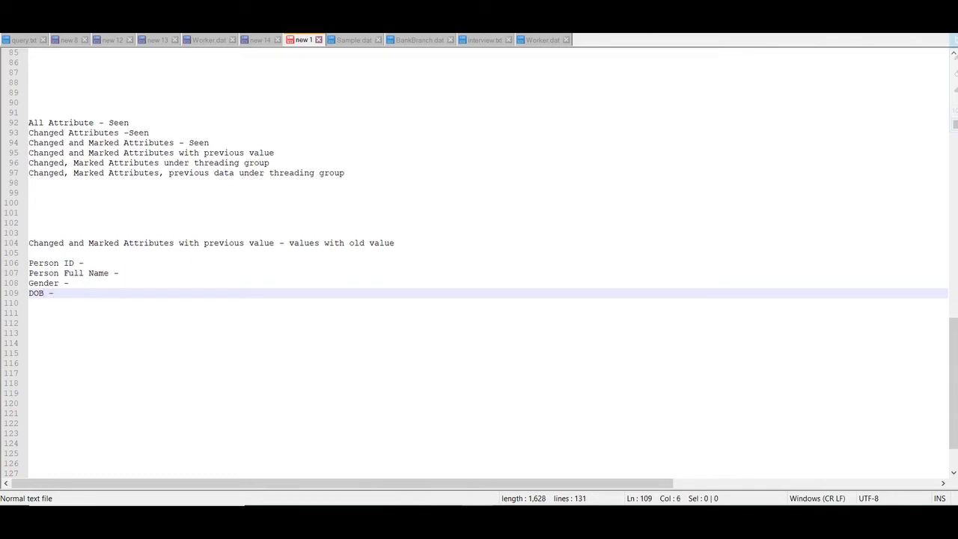
# Check the Person_ID attribute details in the PersonData_Changes extract definition
pyautogui.hotkey('alt', 'Tab')
pyautogui.click(294, 401)
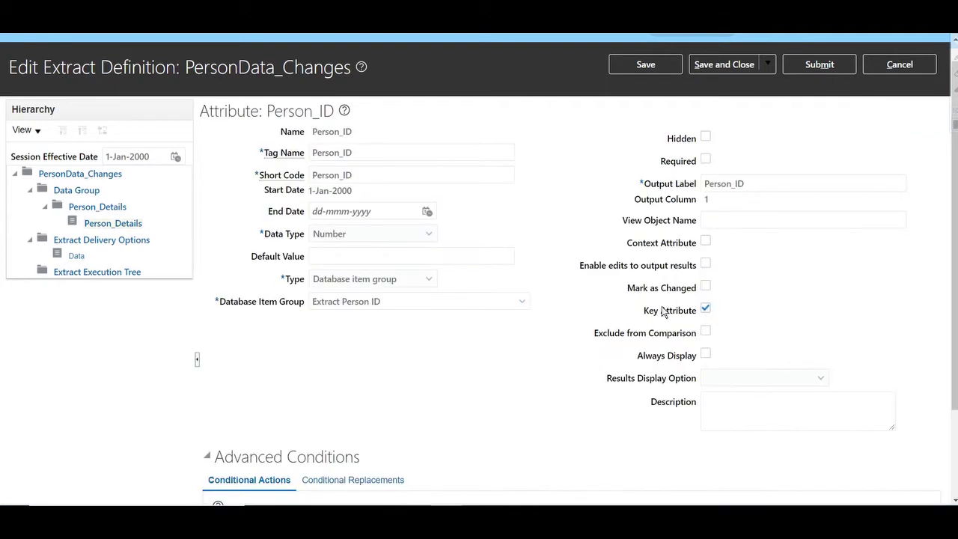
pyautogui.hotkey('alt', 'Tab')
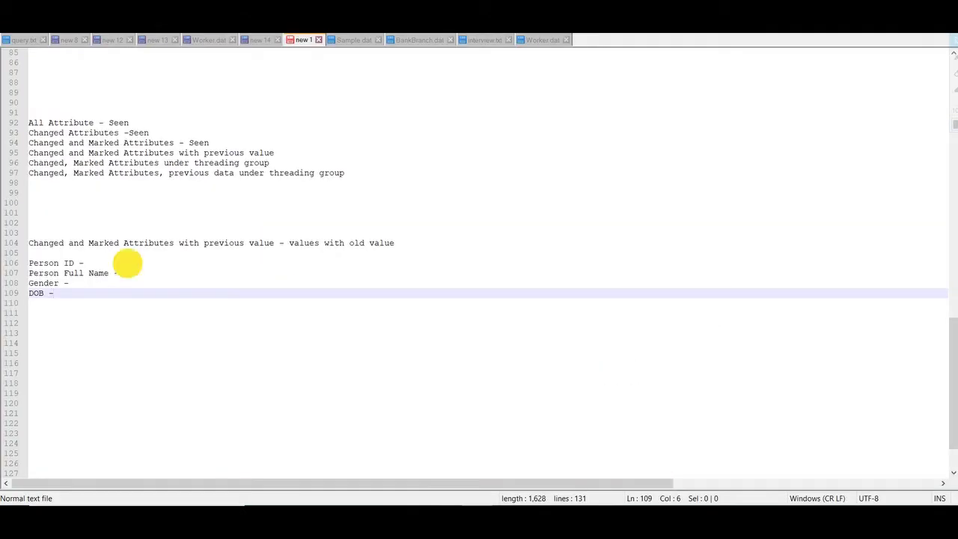
# Complete line 106 as 'Person ID - key attributes' and return to the browser
pyautogui.click(127, 263)
pyautogui.write('key att')
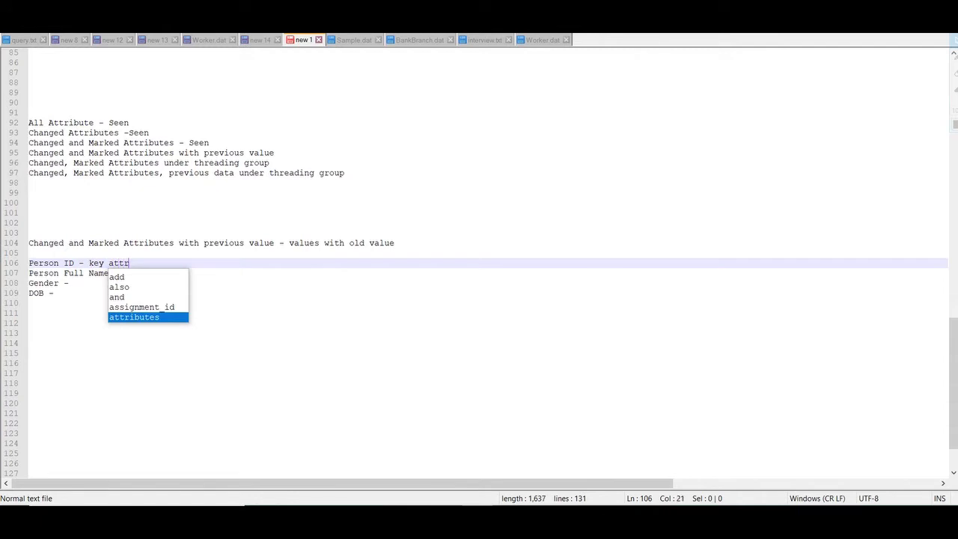
pyautogui.write('r')
pyautogui.press('Return')
pyautogui.click(124, 273)
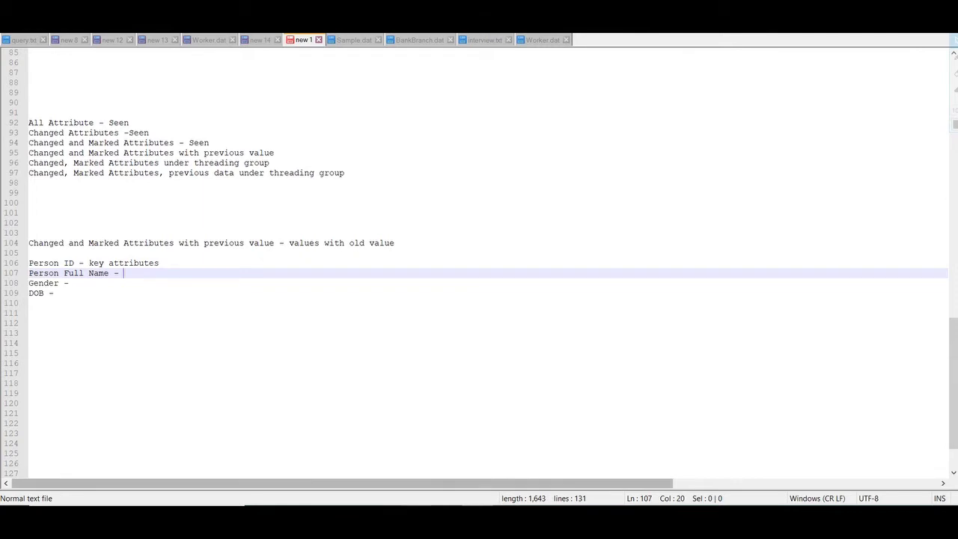
pyautogui.hotkey('alt', 'Tab')
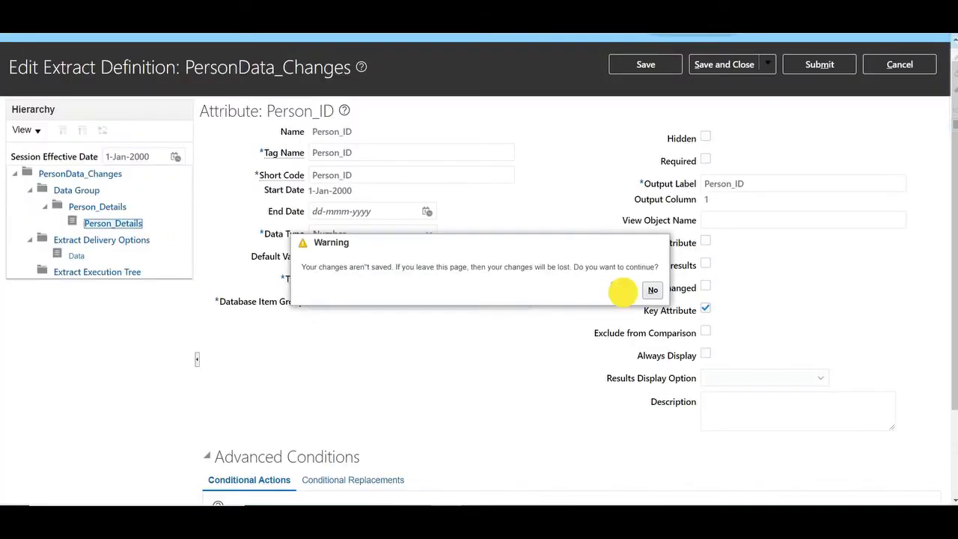
# Discard the Person_ID edits and open Person_FullName to confirm it is marked as changed
pyautogui.click(622, 289)
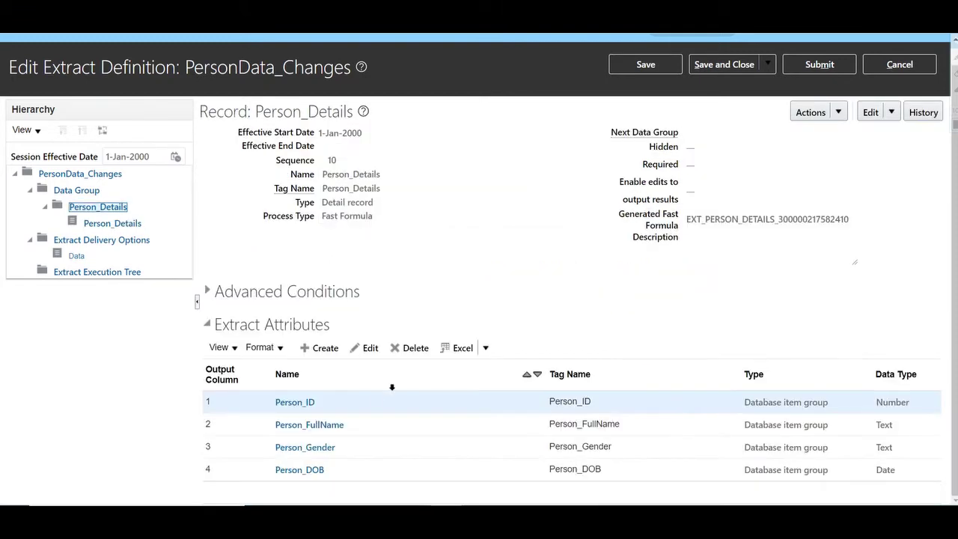
pyautogui.click(337, 424)
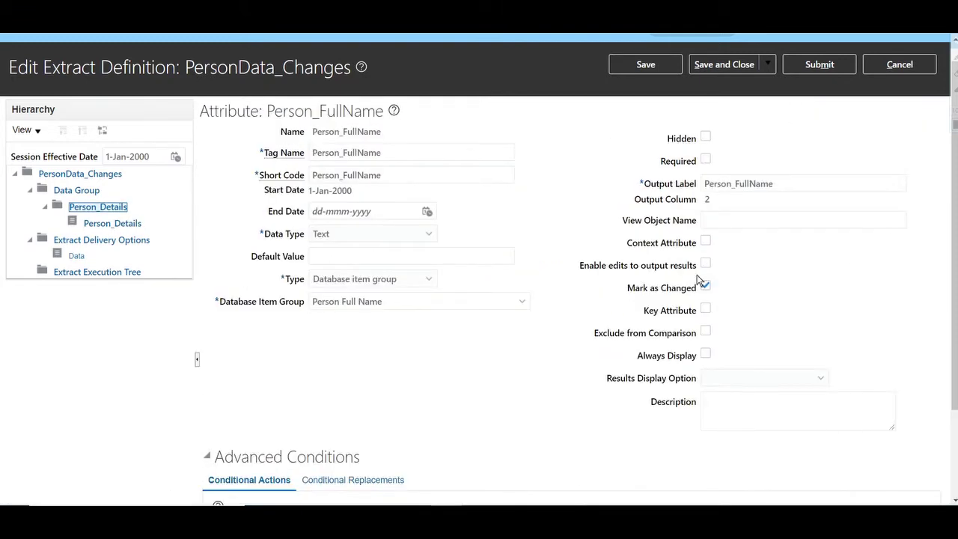
pyautogui.click(473, 505)
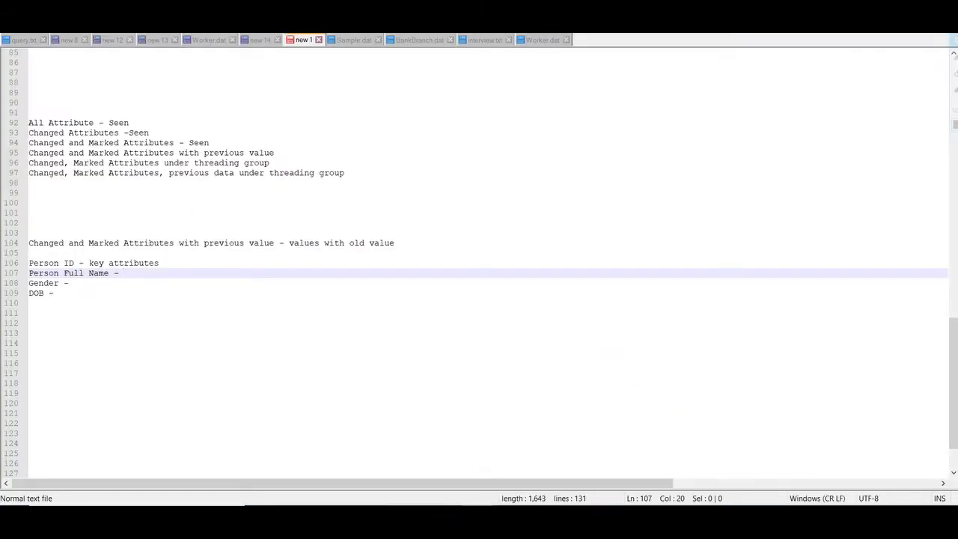
# Write 'Marked' after 'Person Full Name -' on line 107
pyautogui.write('Makre')
pyautogui.press('BackSpace')
pyautogui.write('rke')
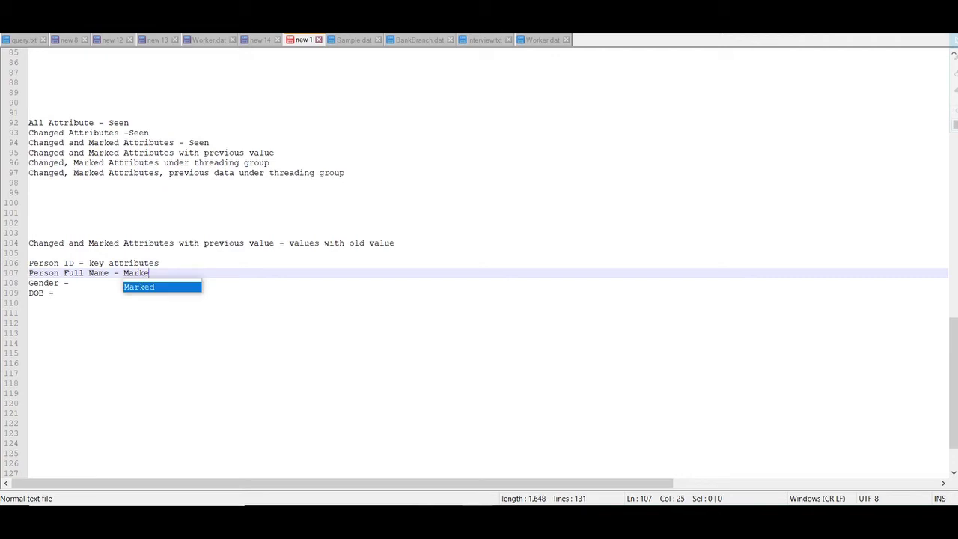
pyautogui.write('d')
pyautogui.click(71, 283)
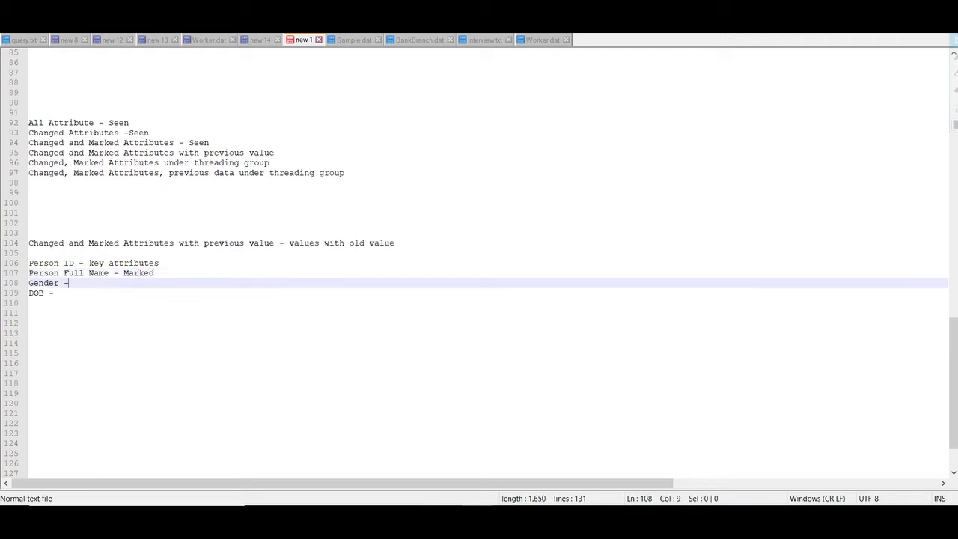
# Leave Person_FullName and open Person_Gender to see it is not marked as changed
pyautogui.hotkey('alt', 'Tab')
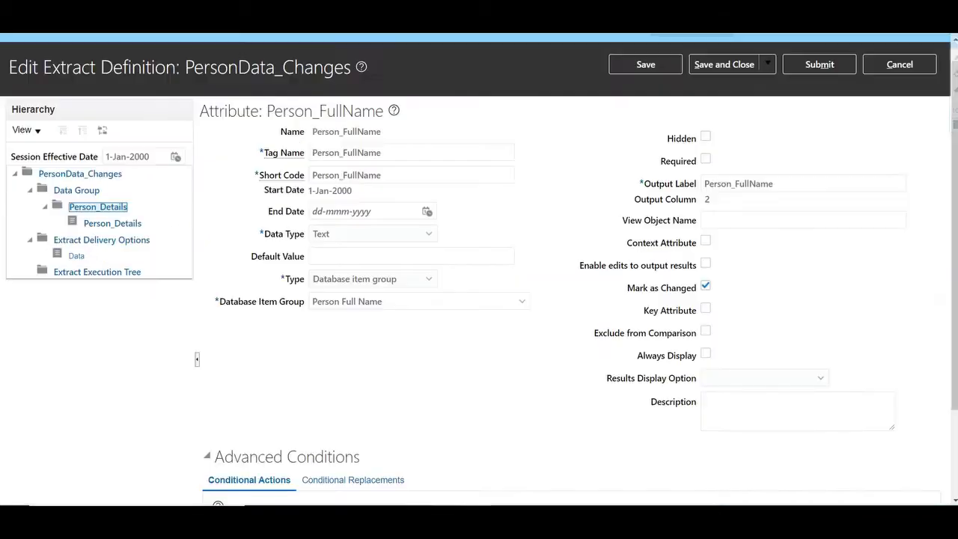
pyautogui.click(884, 63)
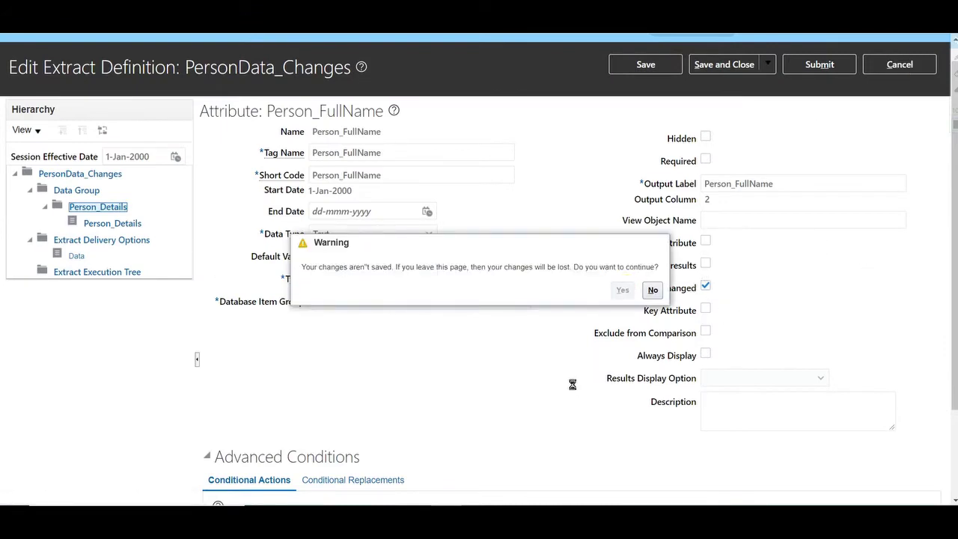
pyautogui.click(294, 447)
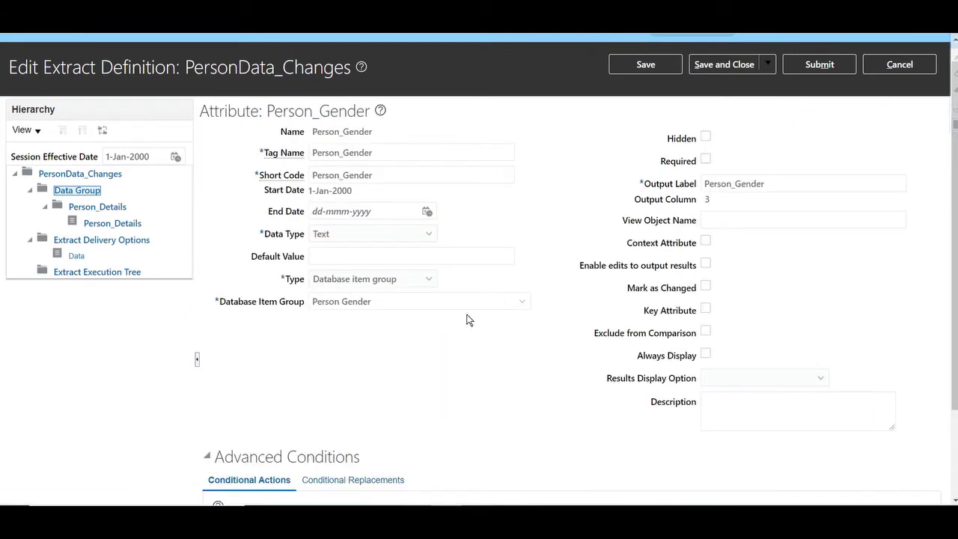
pyautogui.scroll(-3, 466, 319)
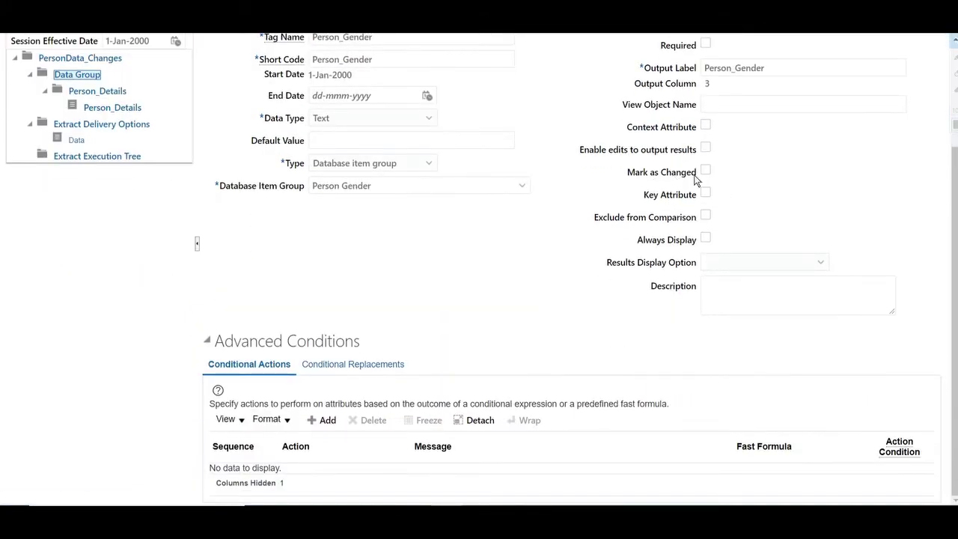
pyautogui.hotkey('alt', 'Tab')
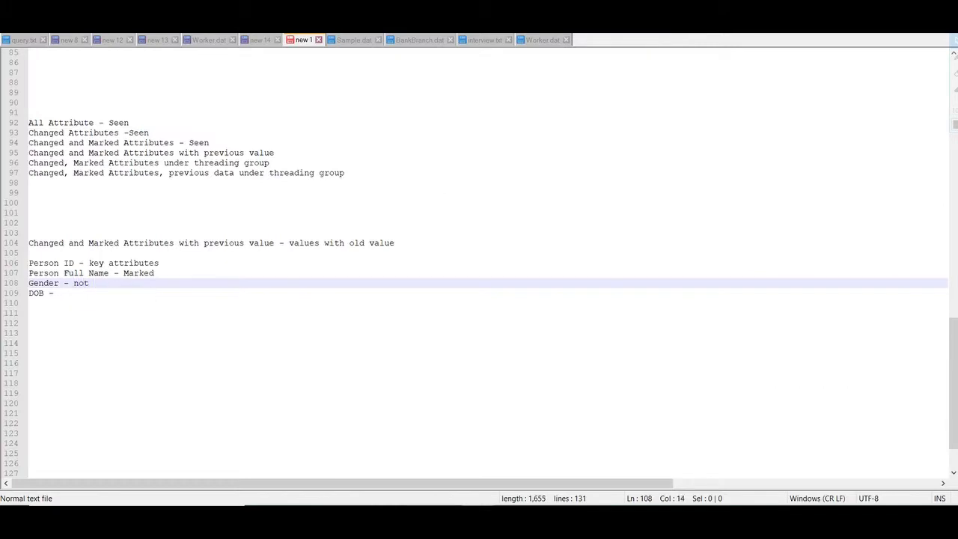
# Complete line 108 as 'Gender - no marked' and move down to the DOB line
pyautogui.write('no marked')
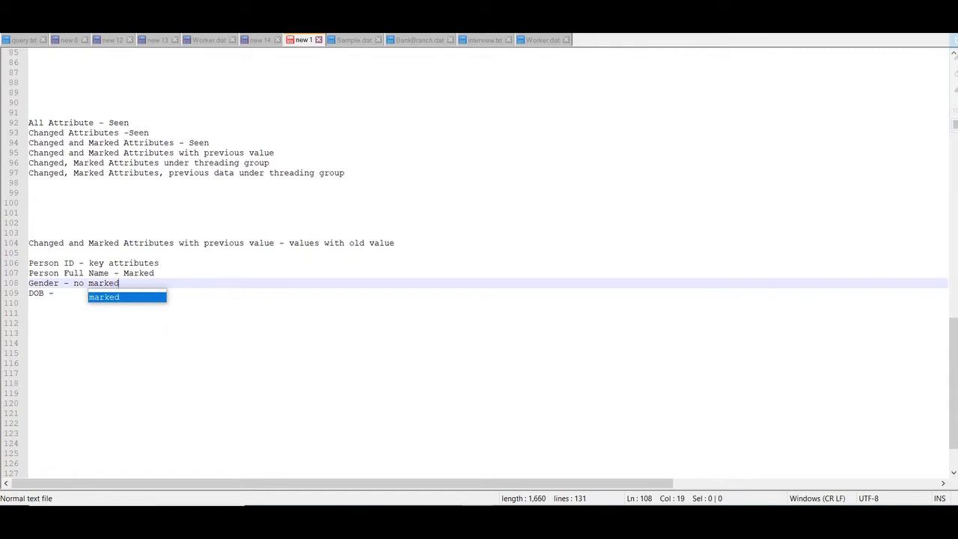
pyautogui.press('Escape')
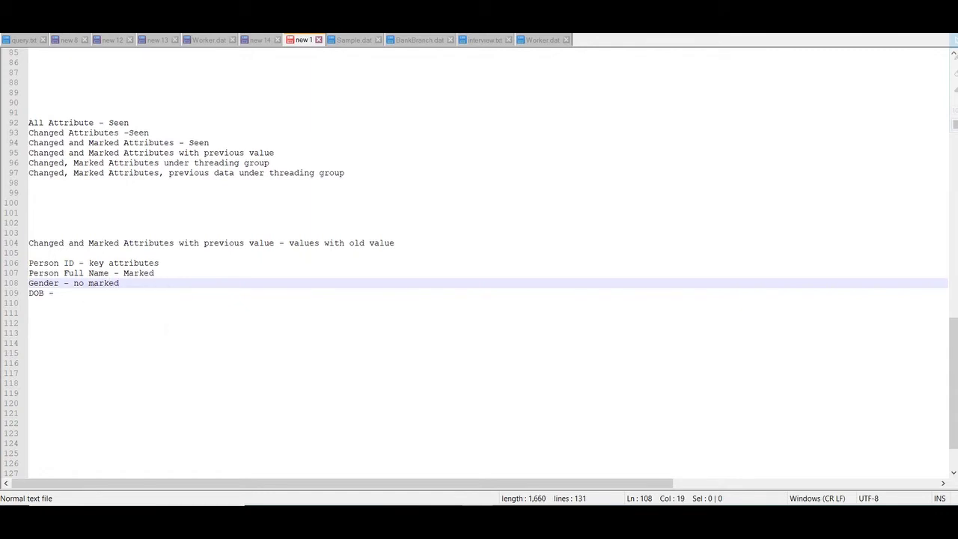
pyautogui.press('Down')
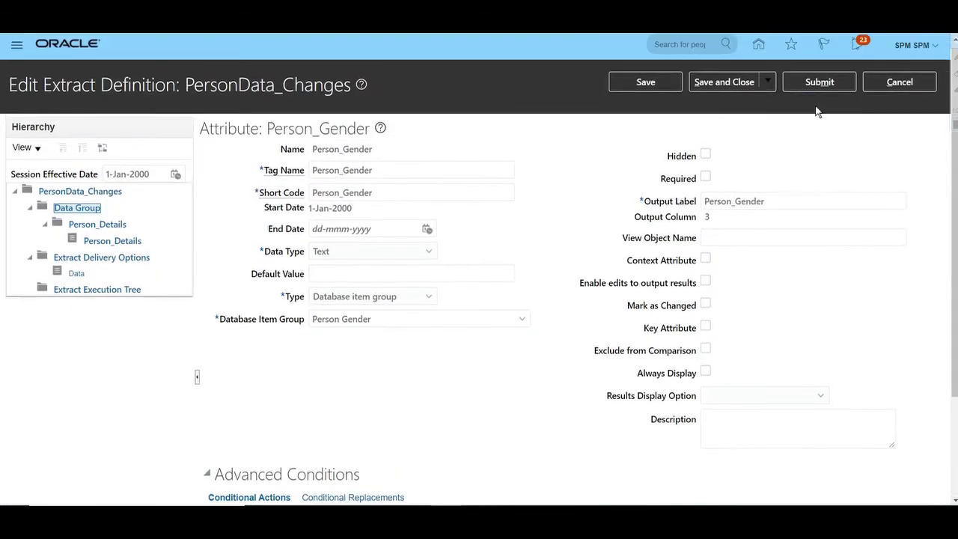
# Discard the Gender edits, tick Mark as Changed on Person_DOB, and save it
pyautogui.click(888, 88)
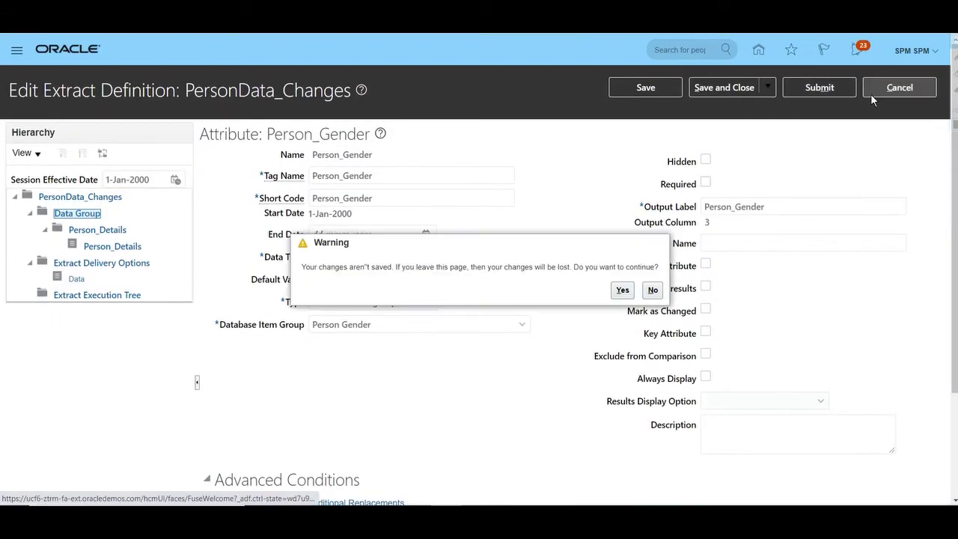
pyautogui.click(622, 289)
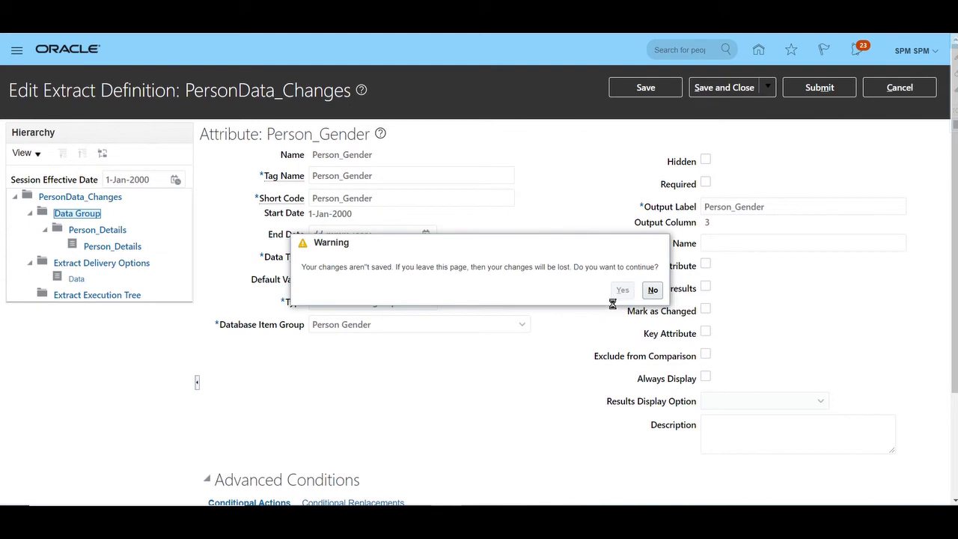
pyautogui.click(300, 469)
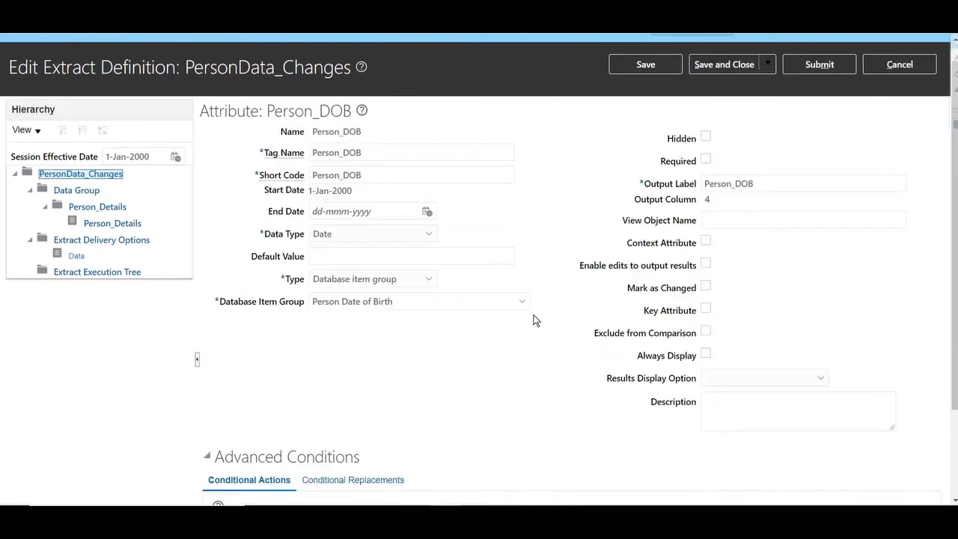
pyautogui.click(704, 286)
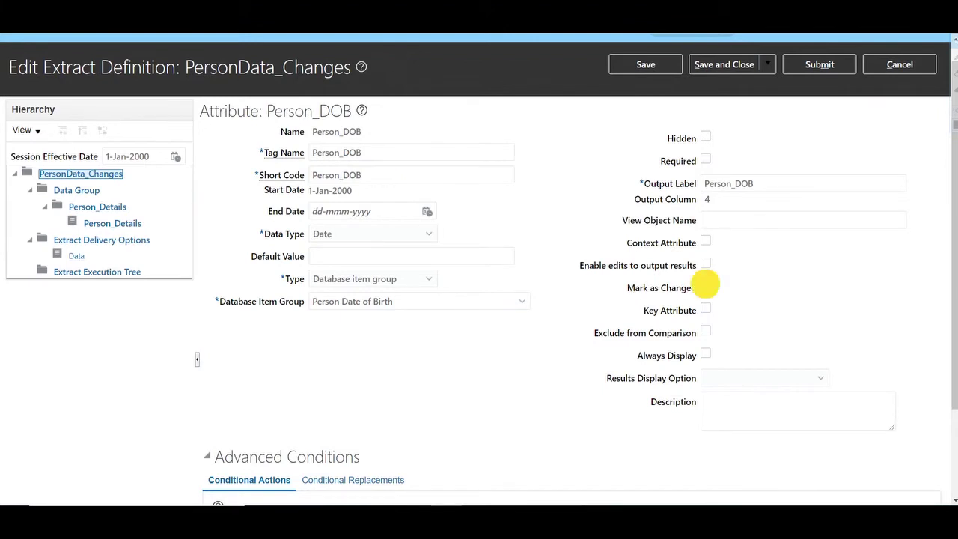
pyautogui.click(723, 65)
# Write 'Marked' after 'DOB -' in the notes and add a blank line
pyautogui.hotkey('alt', 'Tab')
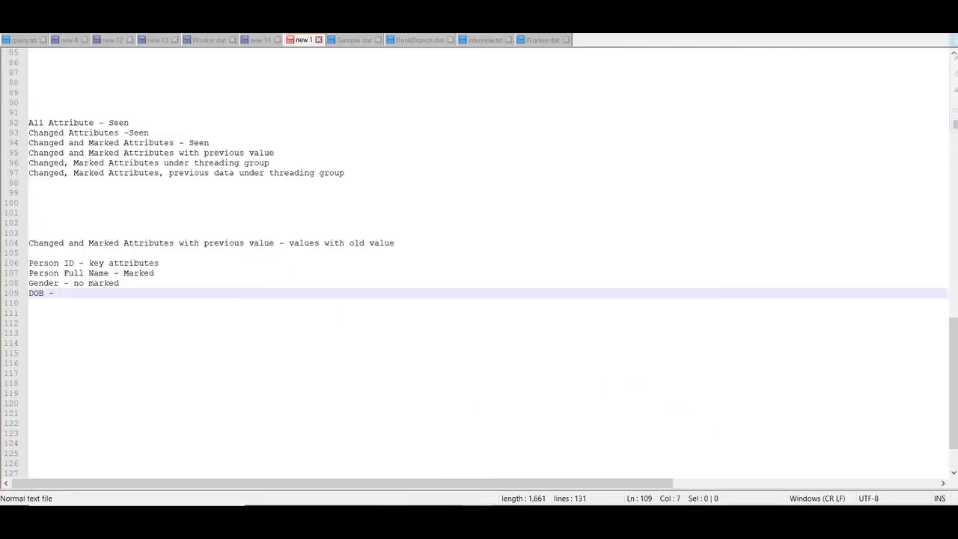
pyautogui.write('Marked')
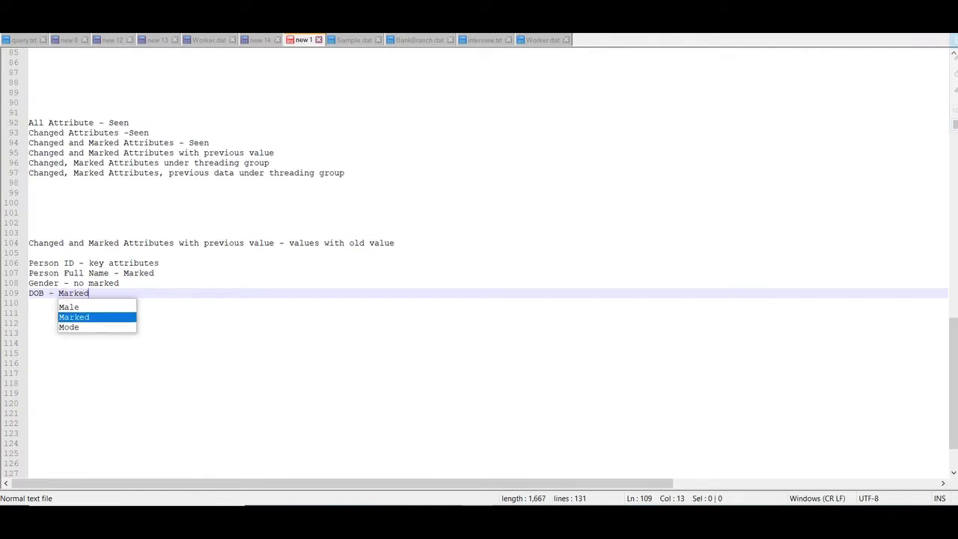
pyautogui.press('Return')
pyautogui.press('Return')
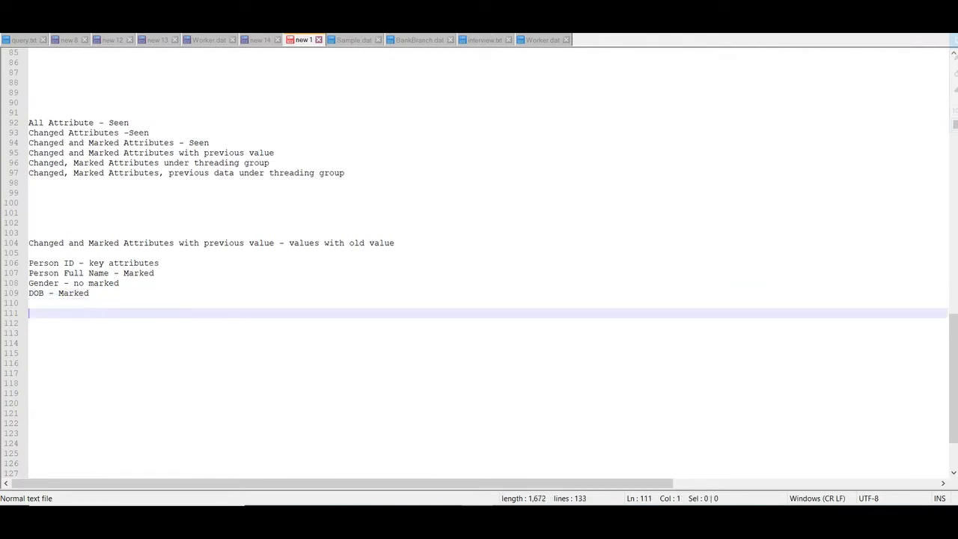
pyautogui.hotkey('alt', 'Tab')
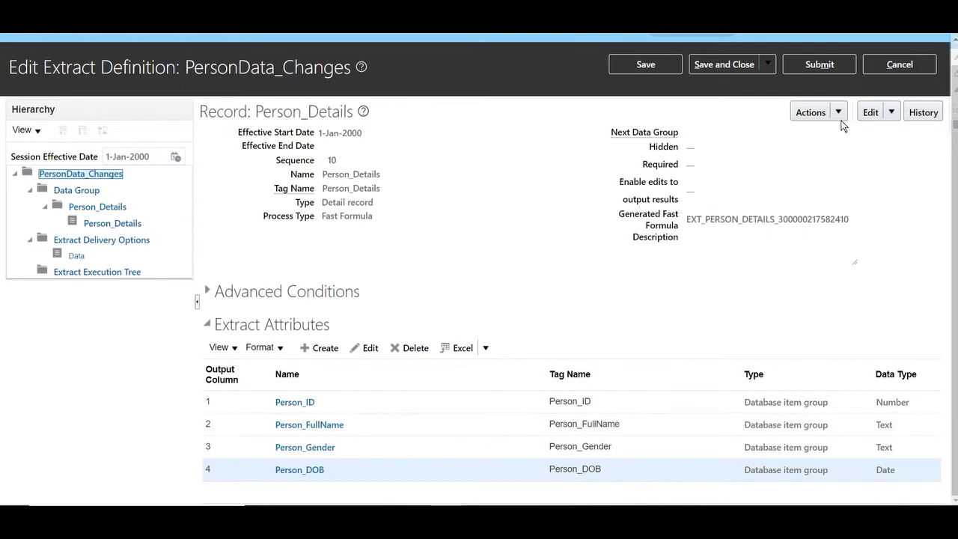
# Submit PersonData_Changes, dismiss the validation messages, reopen it, and show its Extract Execution Tree
pyautogui.click(818, 65)
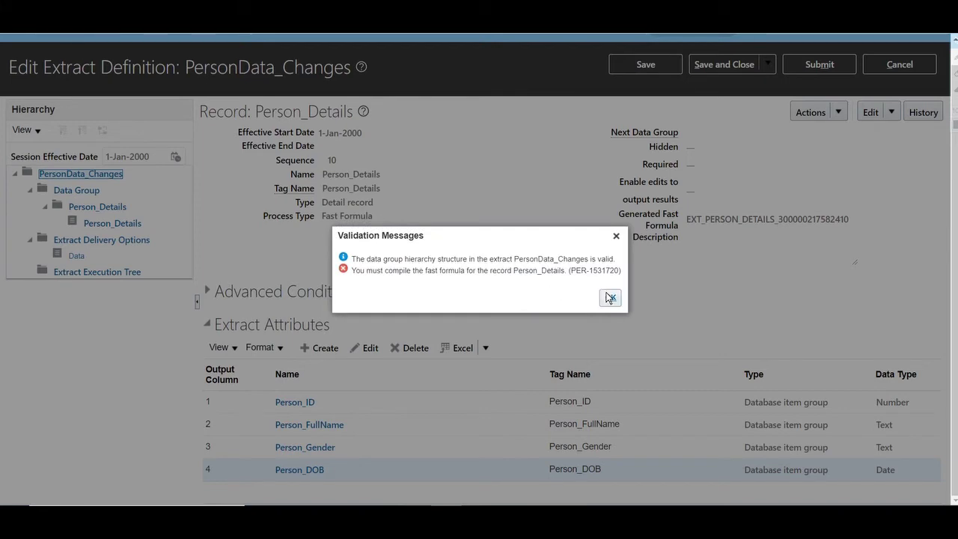
pyautogui.click(611, 297)
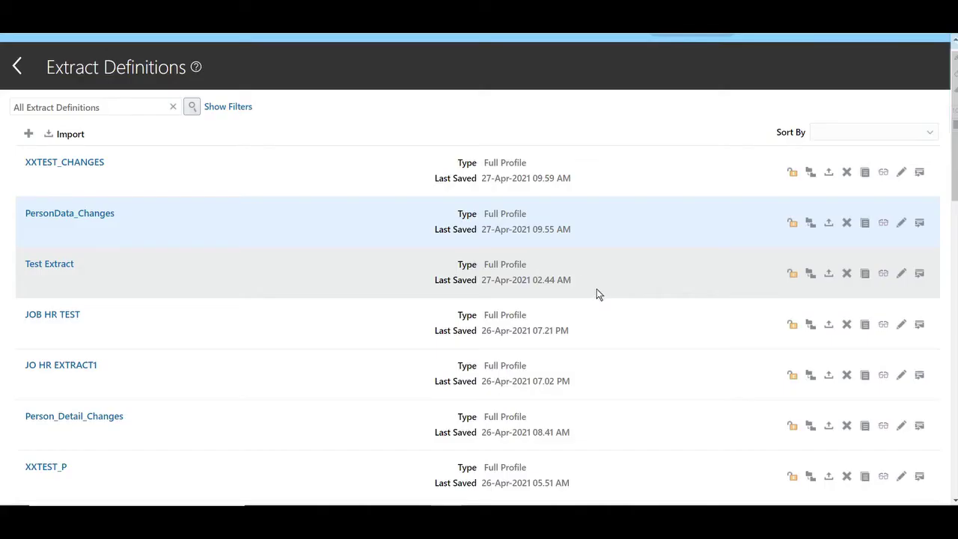
pyautogui.click(902, 221)
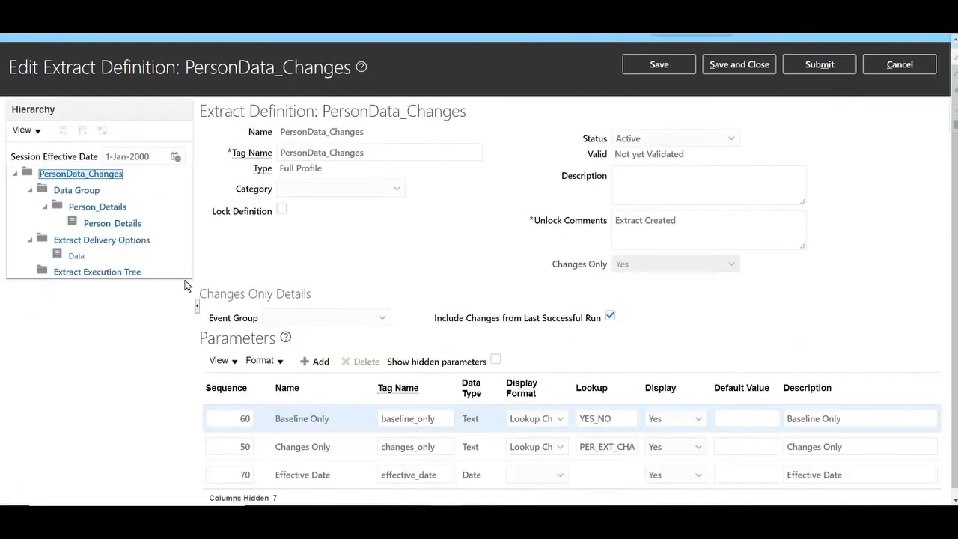
pyautogui.click(125, 272)
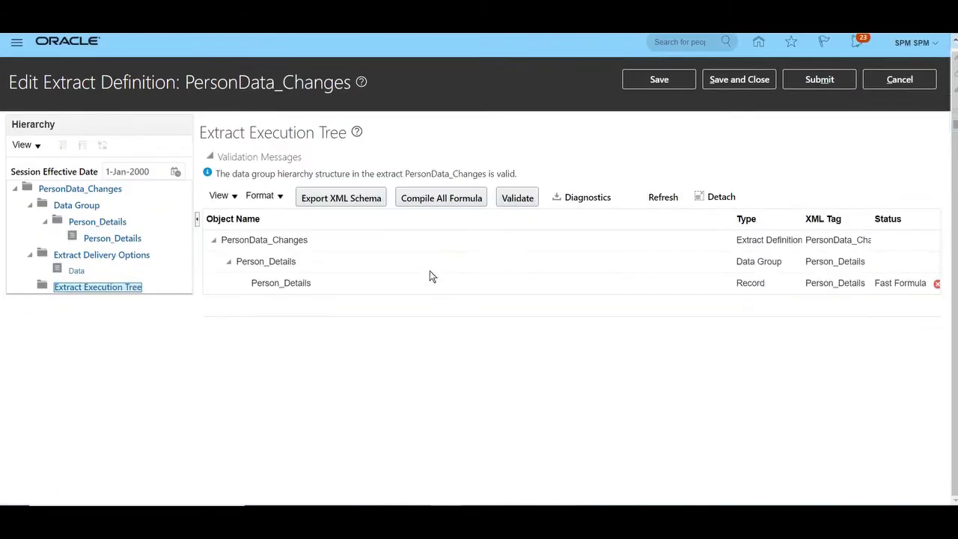
# Compile all fast formulas and refresh until the Person_Details formula shows as compiled
pyautogui.click(443, 198)
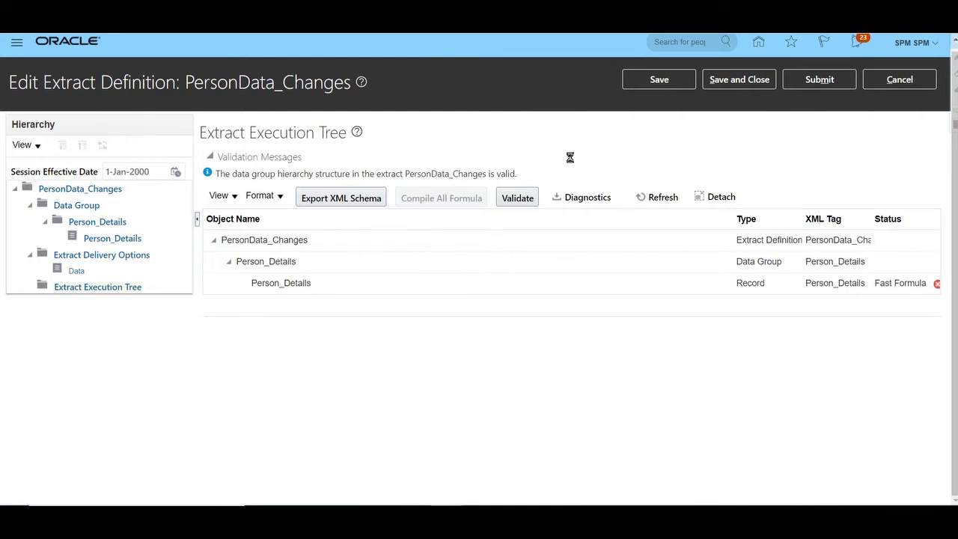
pyautogui.click(645, 197)
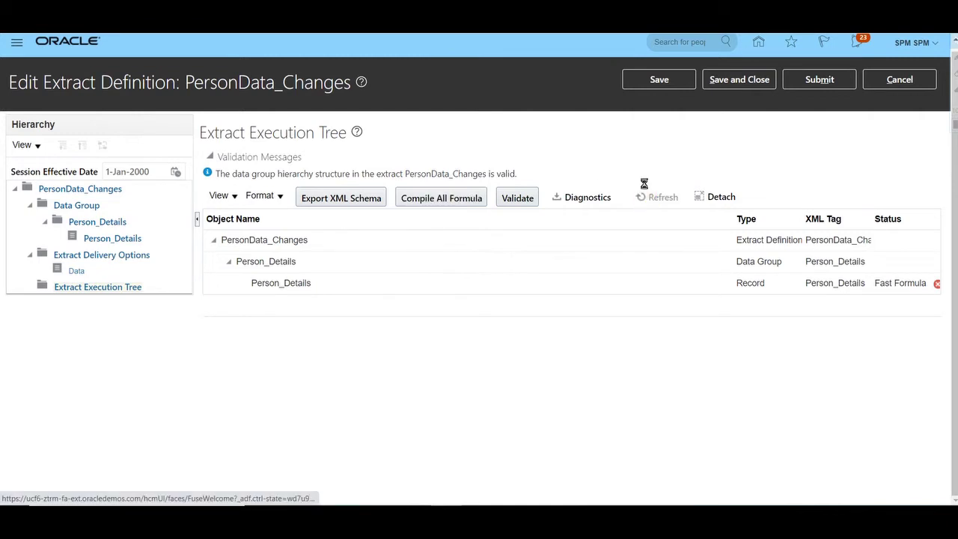
pyautogui.click(656, 198)
pyautogui.click(656, 197)
pyautogui.click(655, 197)
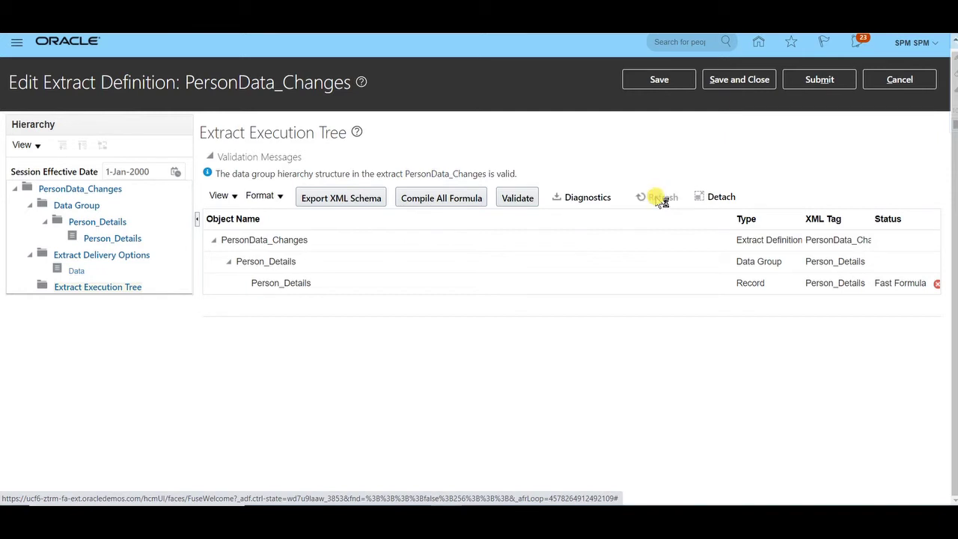
pyautogui.click(655, 199)
pyautogui.click(655, 198)
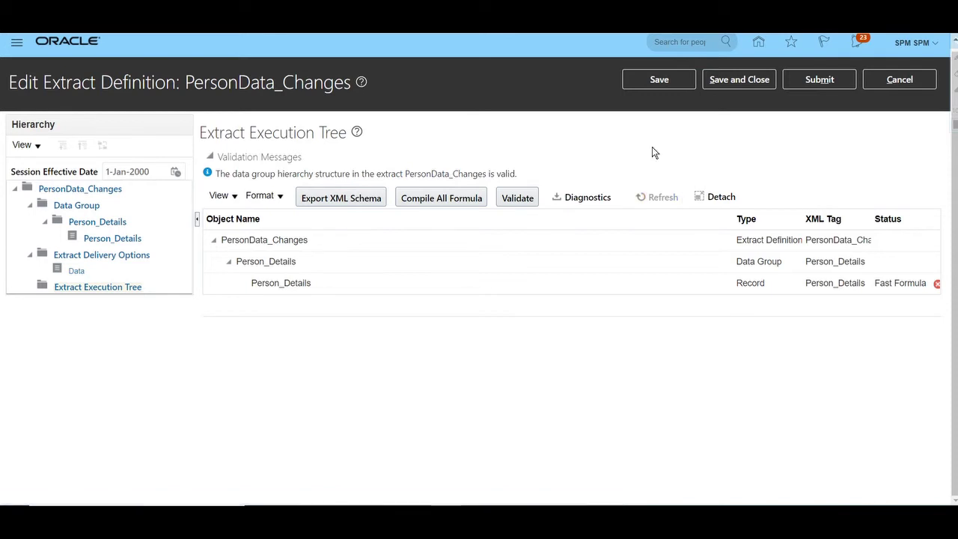
# Submit the PersonData_Changes extract definition and acknowledge the validation message
pyautogui.hotkey('ctrl', 'a')
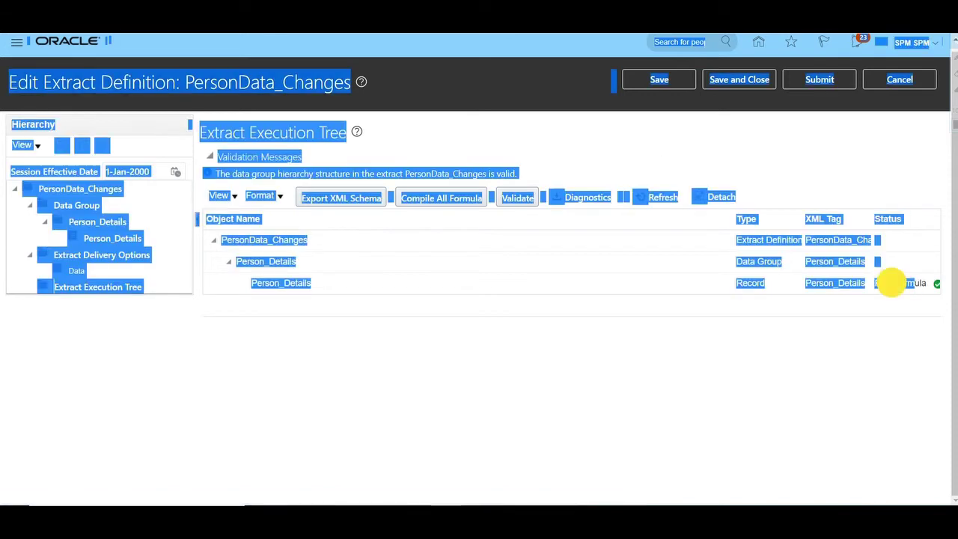
pyautogui.click(892, 324)
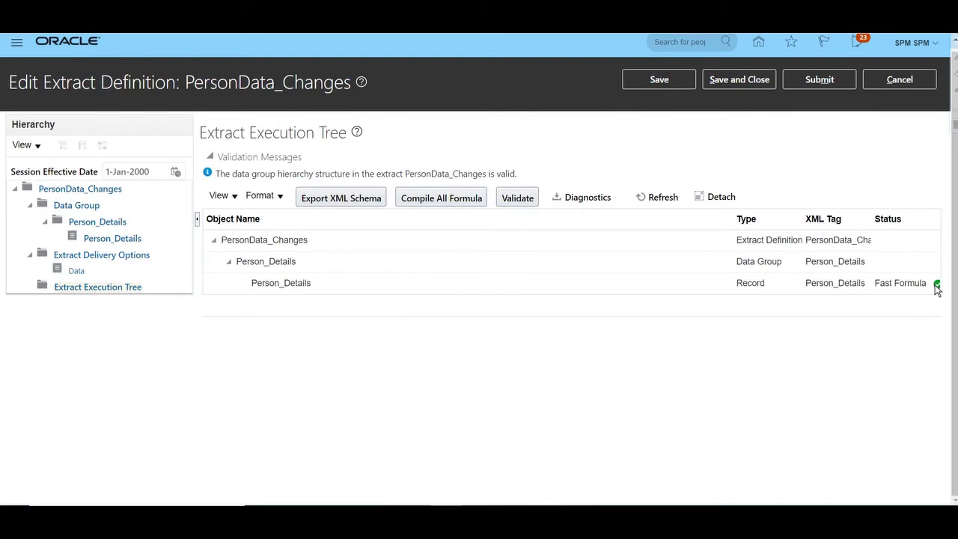
pyautogui.click(808, 79)
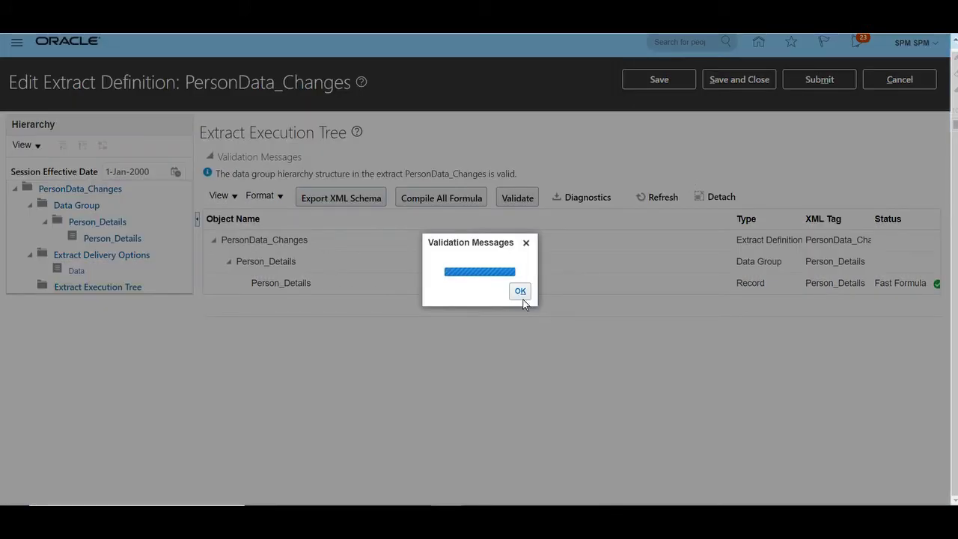
pyautogui.click(606, 291)
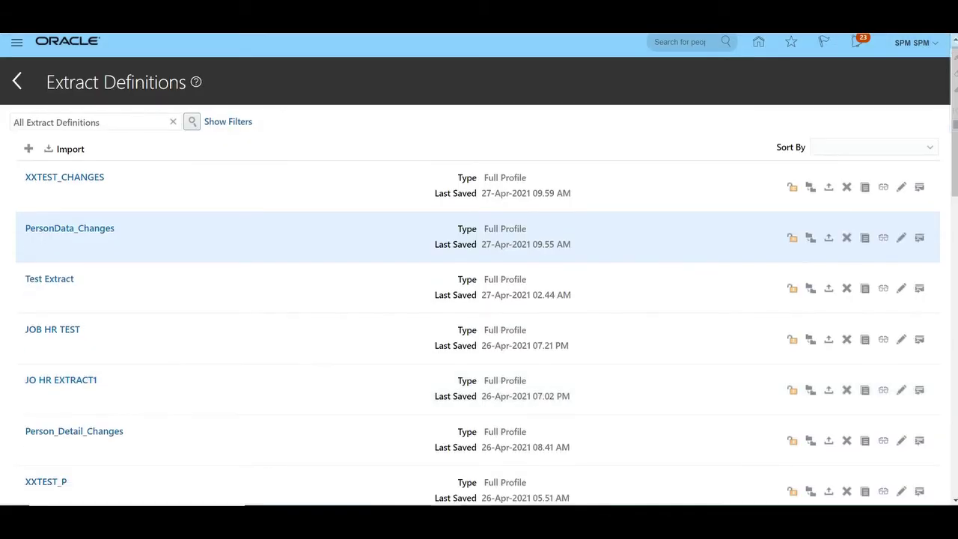
# Append ' - changed the value for gender for any person' to the Gender note on line 108
pyautogui.hotkey('alt', 'Tab')
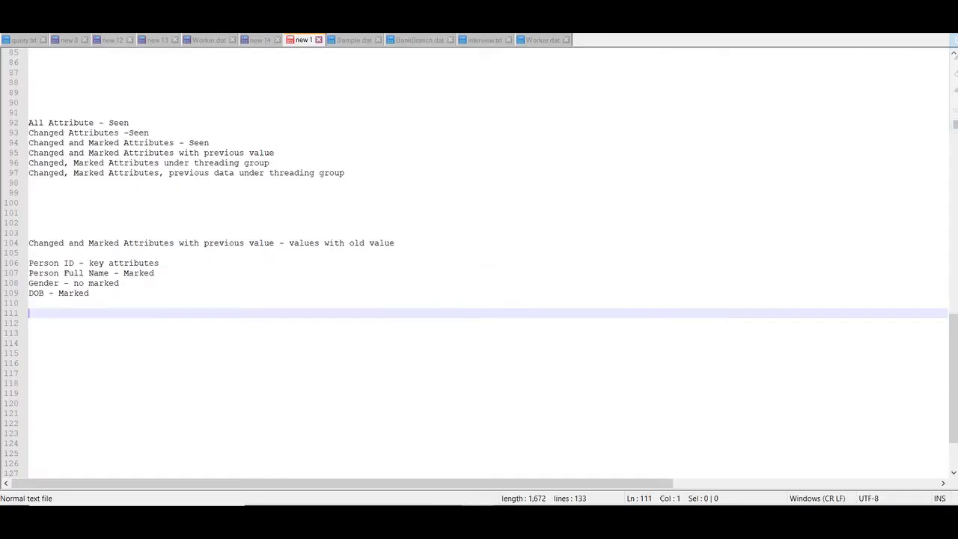
pyautogui.moveTo(118, 283); pyautogui.dragTo(27, 283)
pyautogui.click(124, 282)
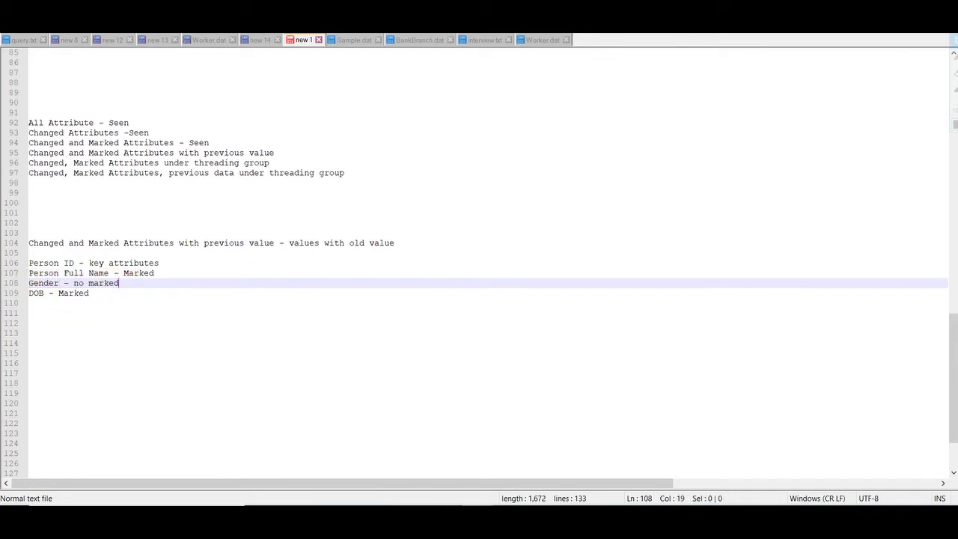
pyautogui.write('- changhe')
pyautogui.write('the val')
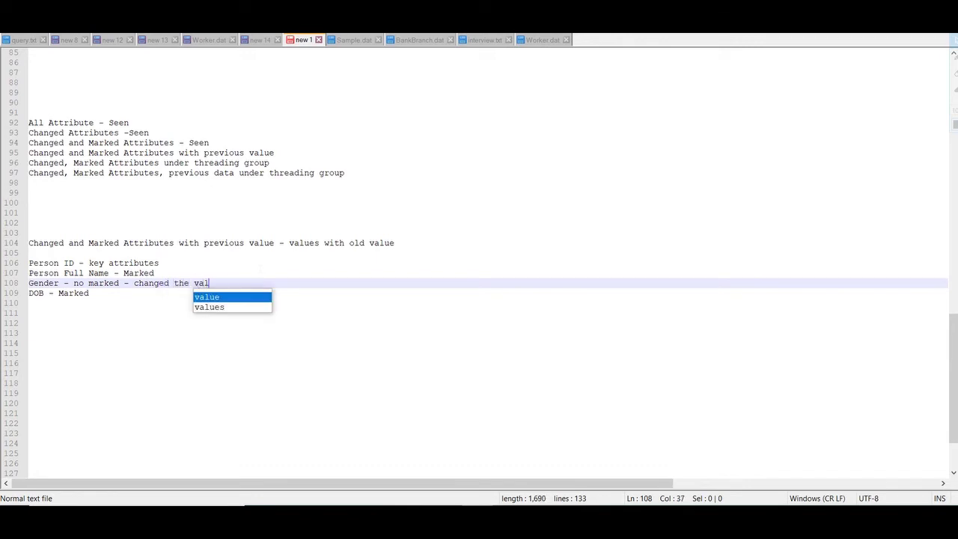
pyautogui.write('ue for gender')
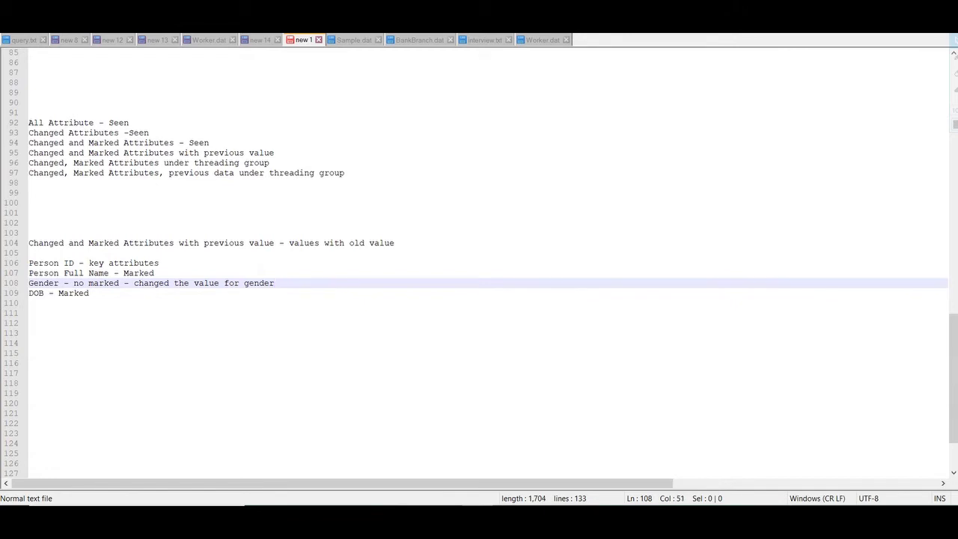
pyautogui.write(' for na')
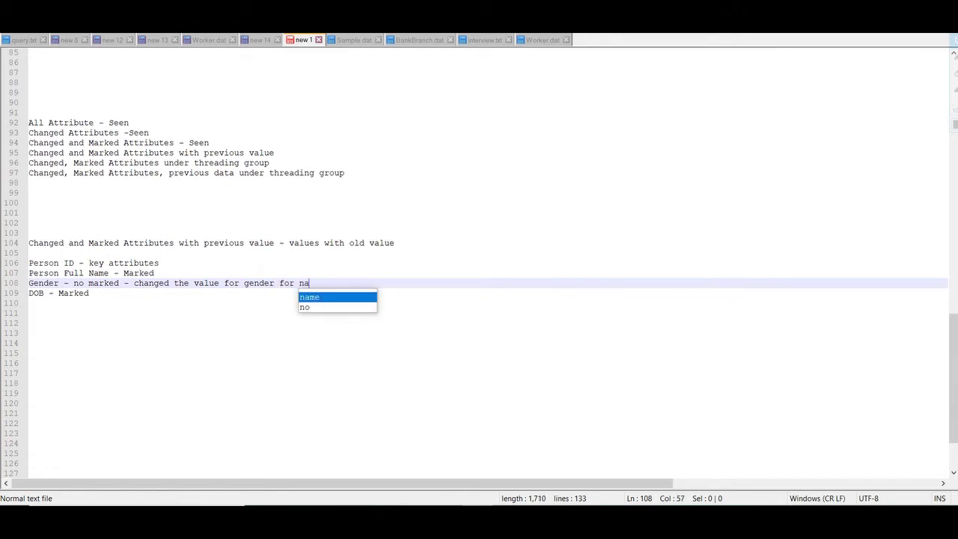
pyautogui.press('BackSpace')
pyautogui.press('BackSpace')
pyautogui.write('any ')
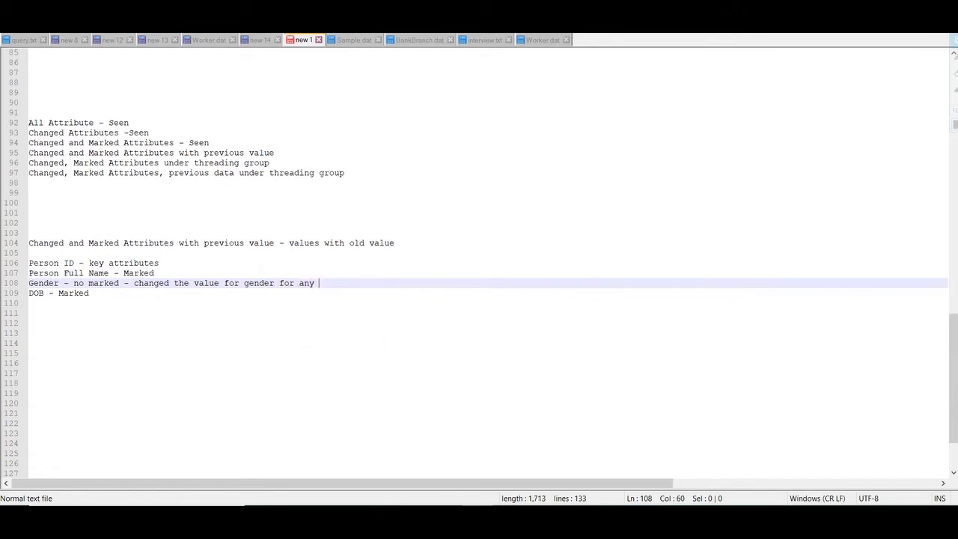
pyautogui.write('person')
# Open Person Management from My Client Groups on the Oracle home page
pyautogui.hotkey('alt', 'Tab')
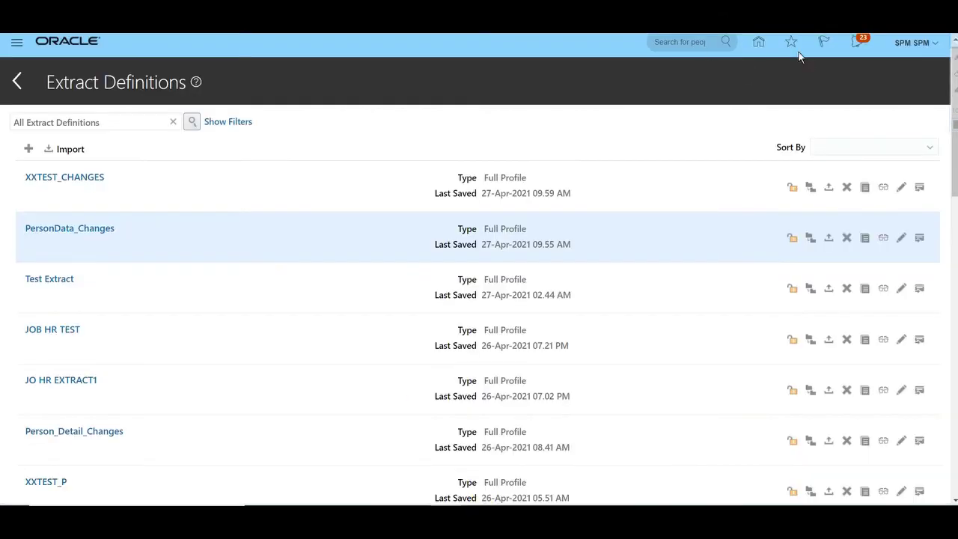
pyautogui.click(758, 43)
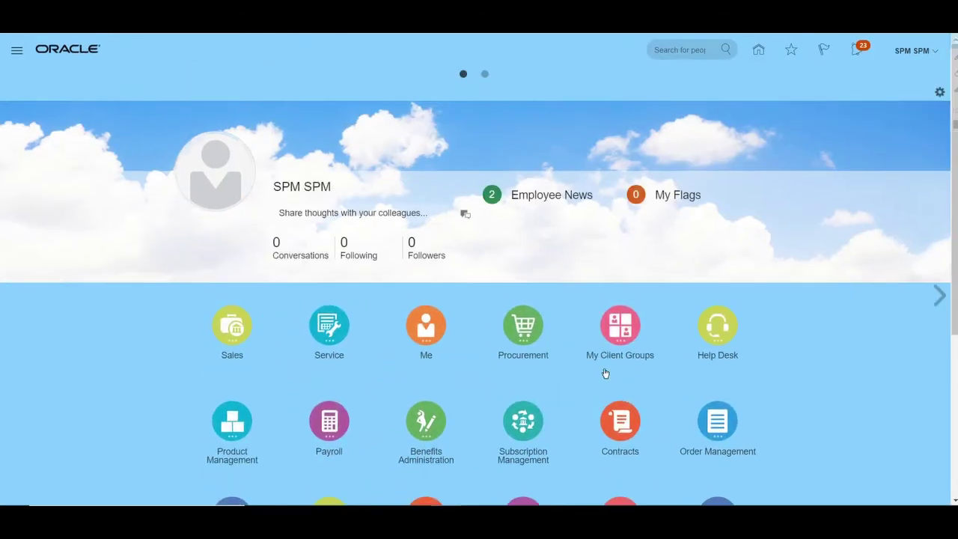
pyautogui.click(615, 346)
pyautogui.click(488, 413)
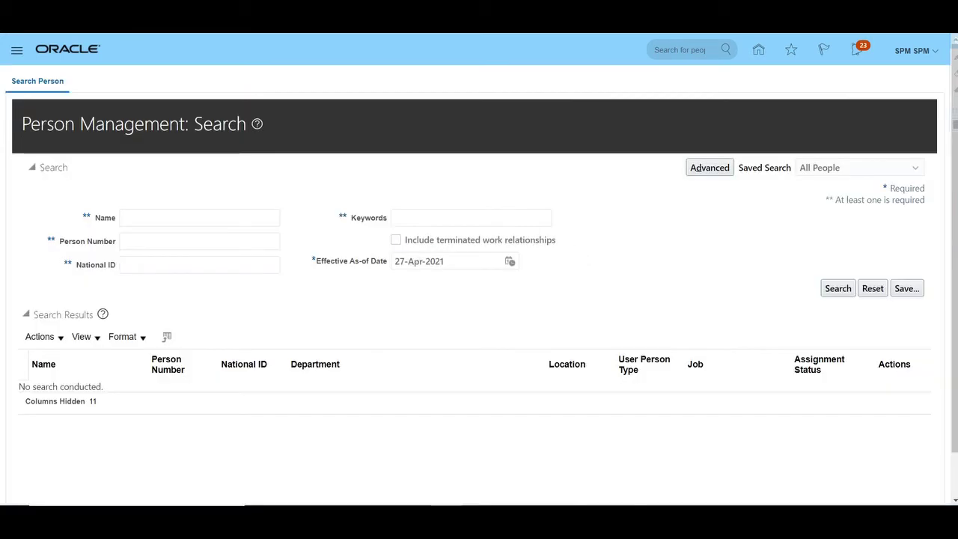
# Search on the test employee's person number and open their employment record
pyautogui.click(202, 241)
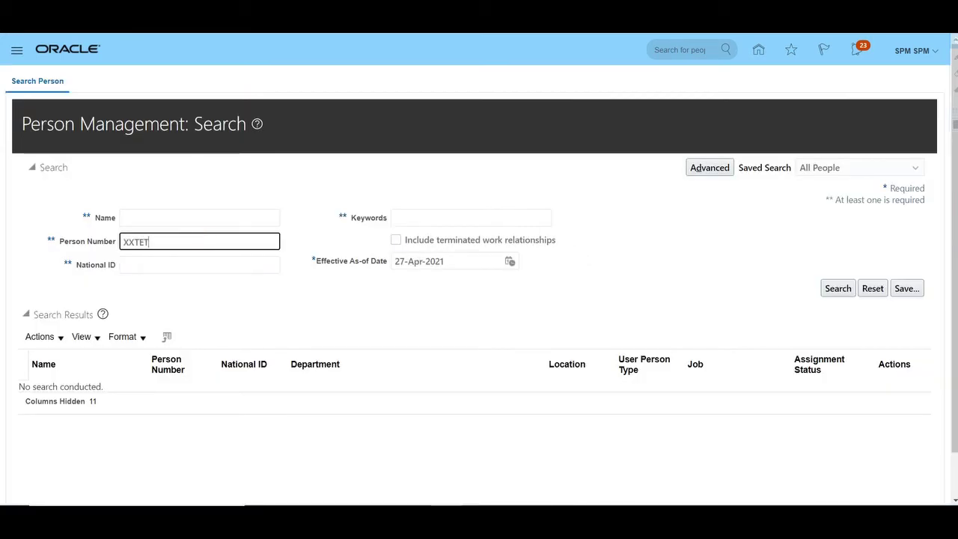
pyautogui.write('XXTEST2')
pyautogui.press('BackSpace')
pyautogui.write('1')
pyautogui.click(836, 290)
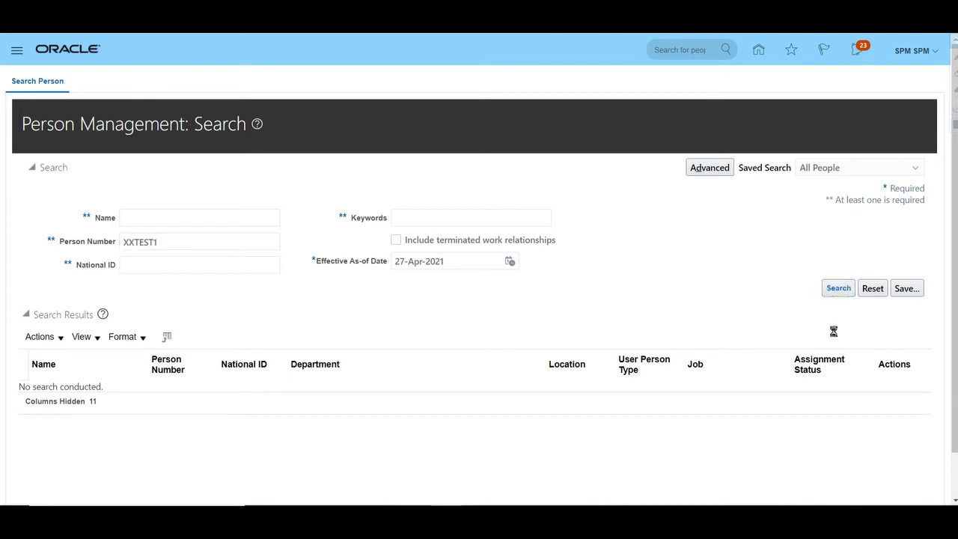
pyautogui.click(78, 390)
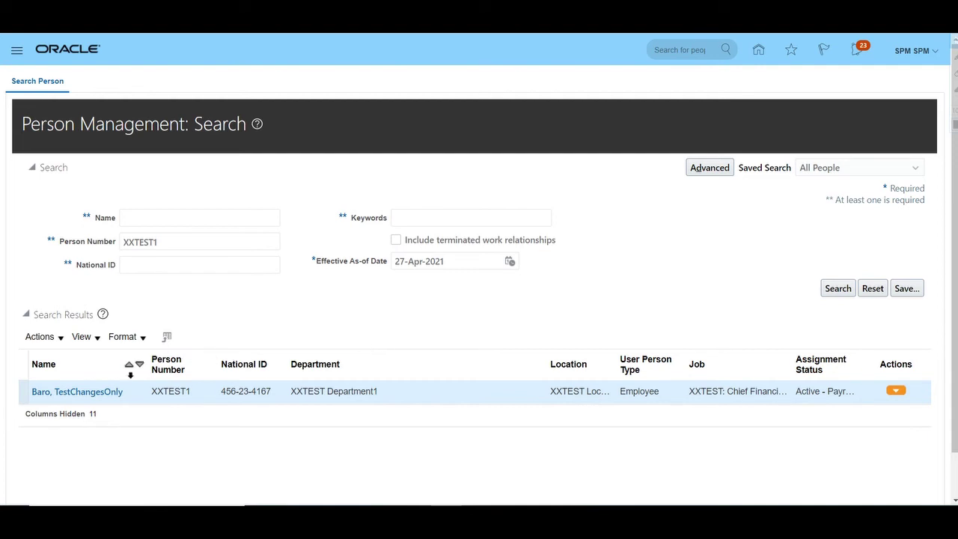
pyautogui.click(104, 392)
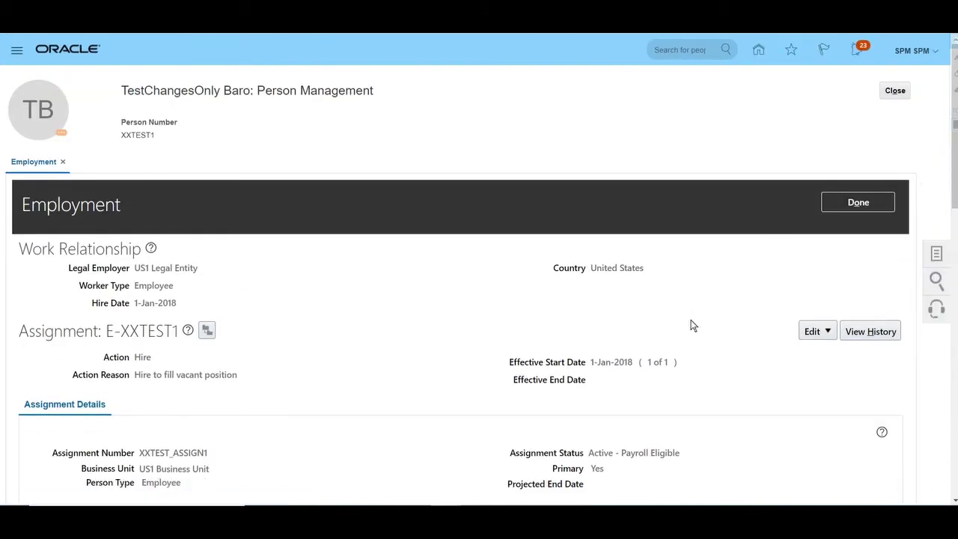
# Make a dated update to the employee's legislative information, setting Gender to Female
pyautogui.click(936, 253)
pyautogui.click(831, 346)
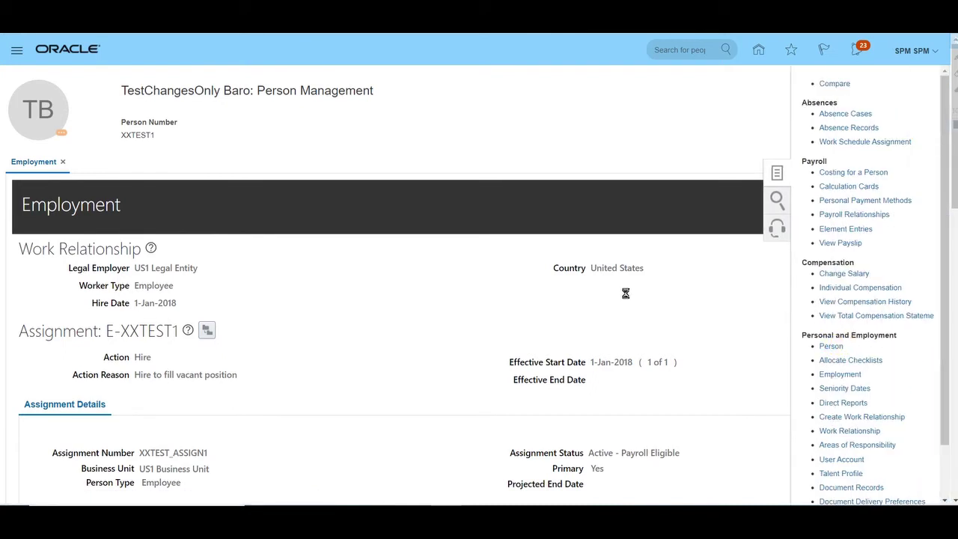
pyautogui.scroll(-4, 463, 329)
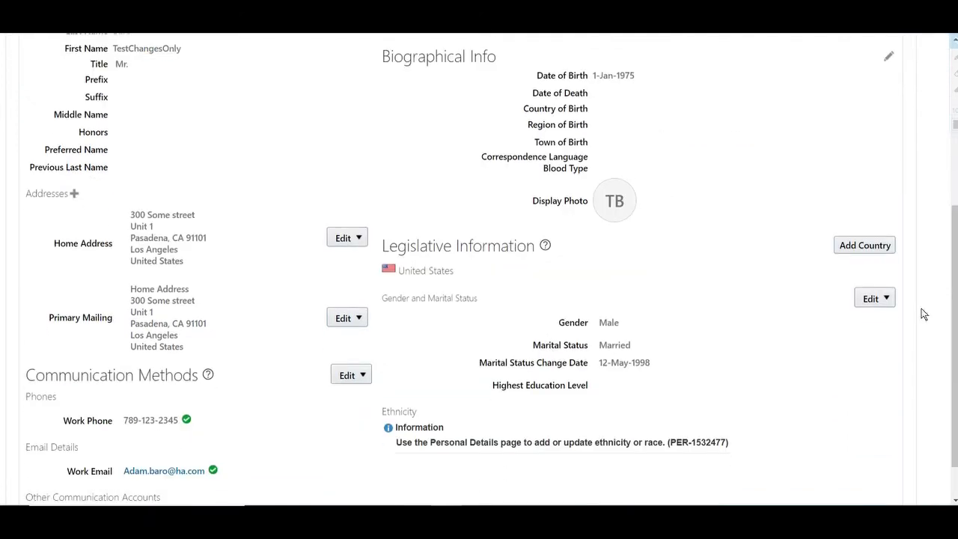
pyautogui.click(880, 298)
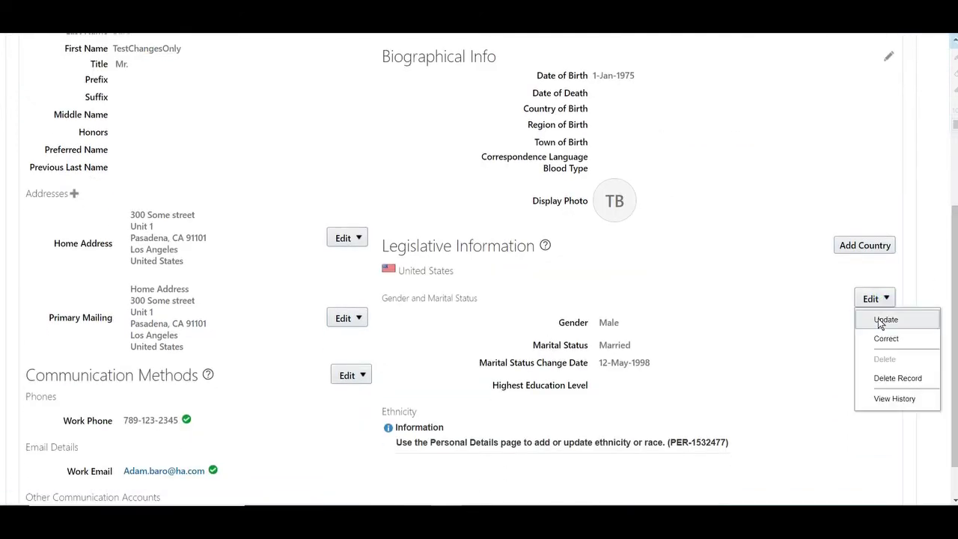
pyautogui.click(885, 320)
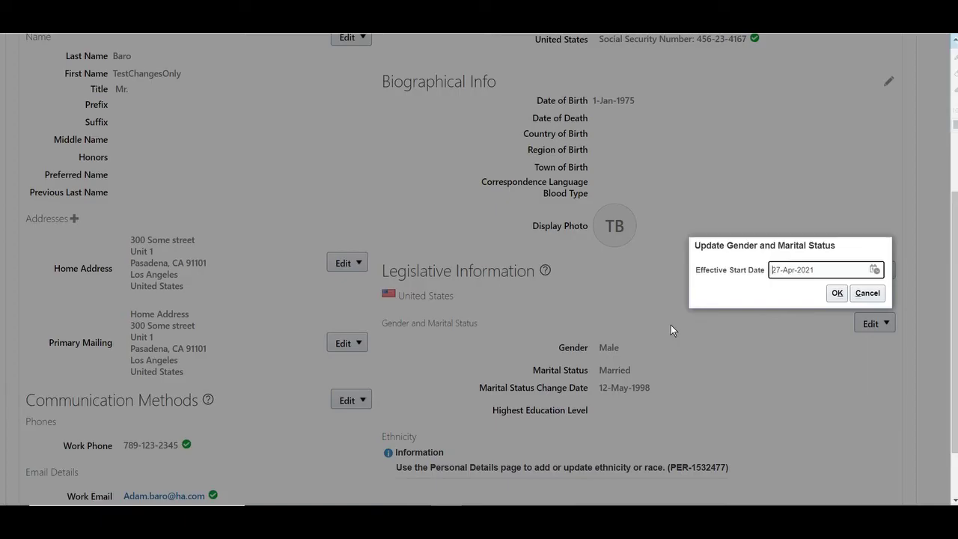
pyautogui.click(835, 292)
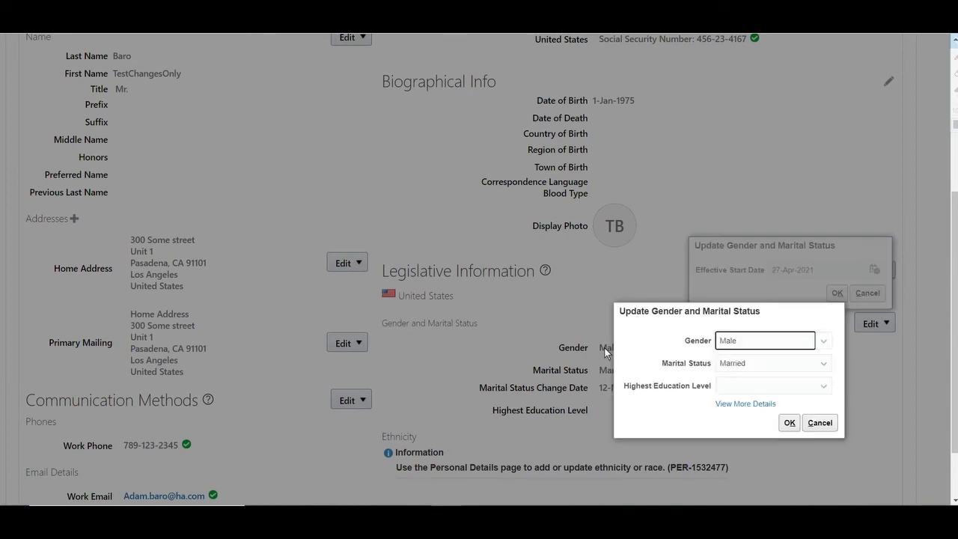
pyautogui.click(750, 341)
pyautogui.click(734, 377)
pyautogui.click(792, 423)
# Save the person changes and submit the request
pyautogui.click(689, 203)
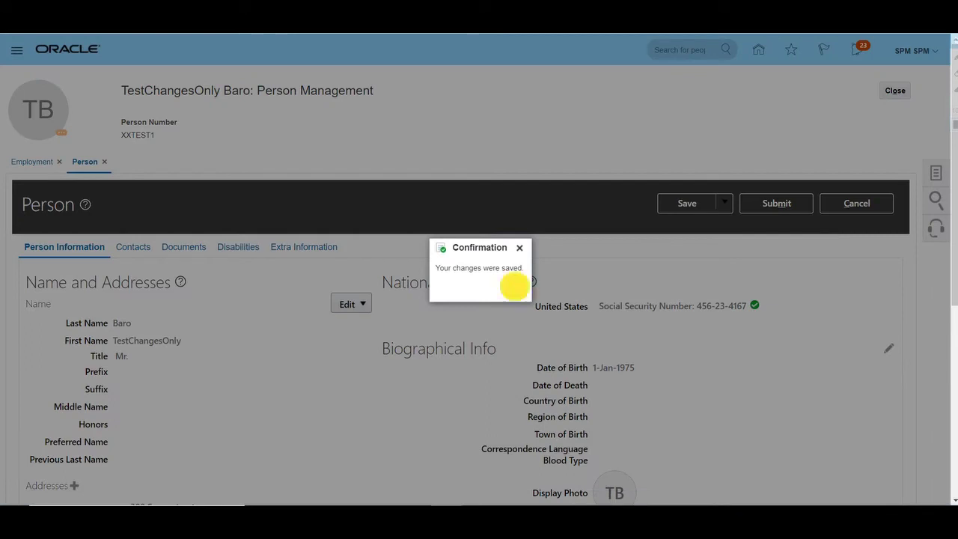
pyautogui.click(515, 286)
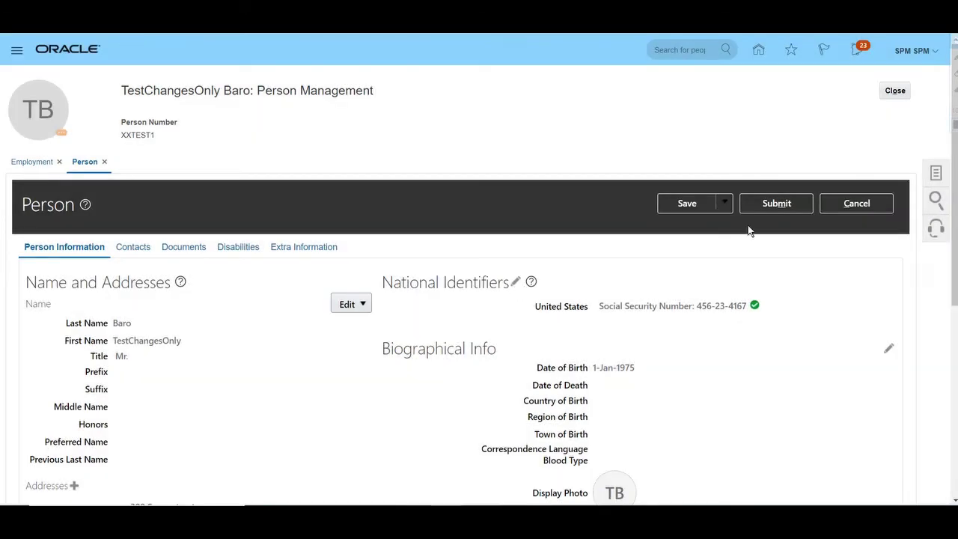
pyautogui.click(771, 203)
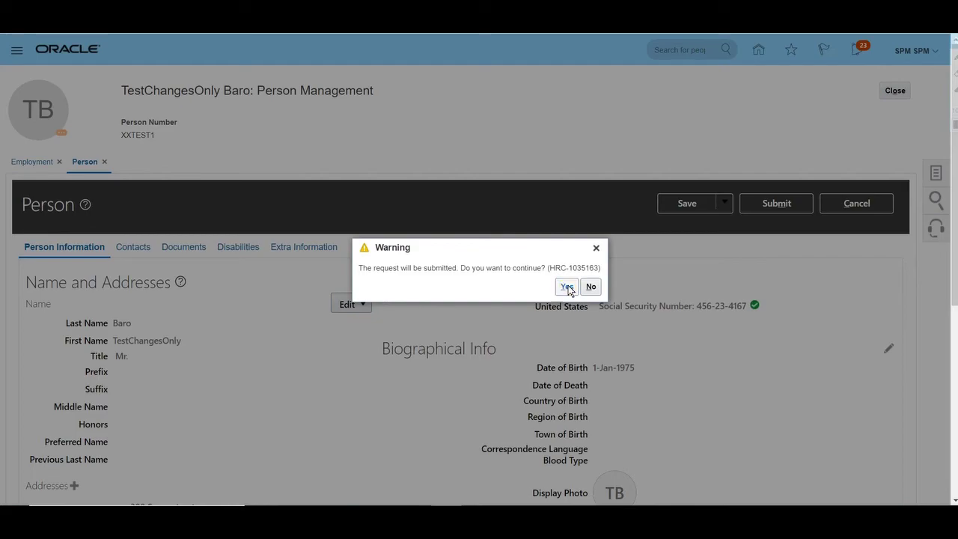
pyautogui.click(566, 286)
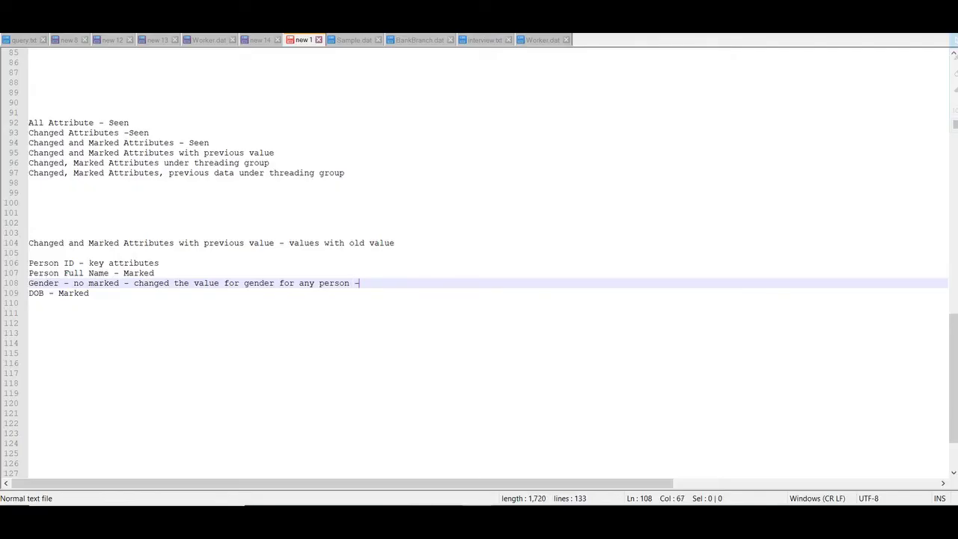
# Continue the Gender note with '-> male -> female'
pyautogui.write('am')
pyautogui.press('BackSpace')
pyautogui.press('BackSpace')
pyautogui.write('male -> fema')
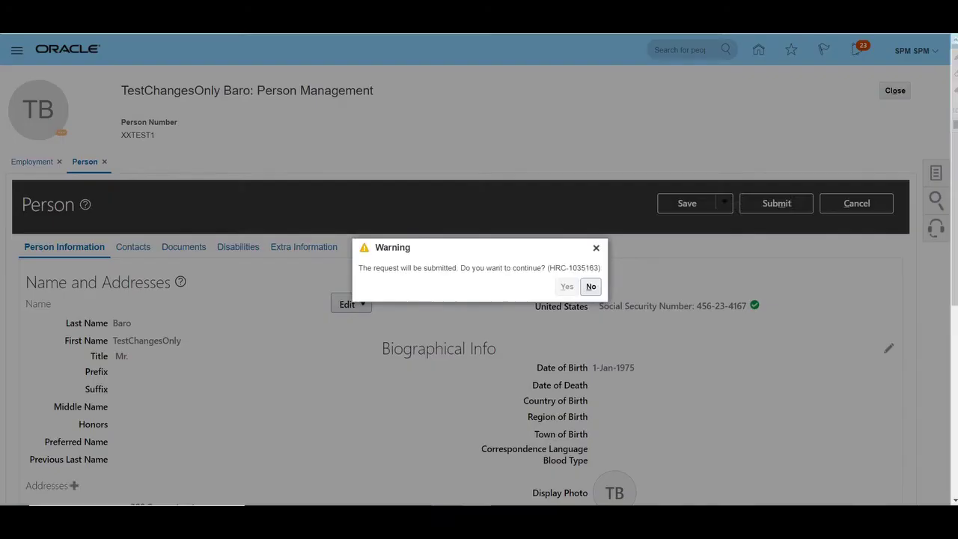
# Confirm the gender change submission, then bring up the Data Exchange work area's HCM Extracts tasks
pyautogui.click(566, 284)
pyautogui.click(513, 289)
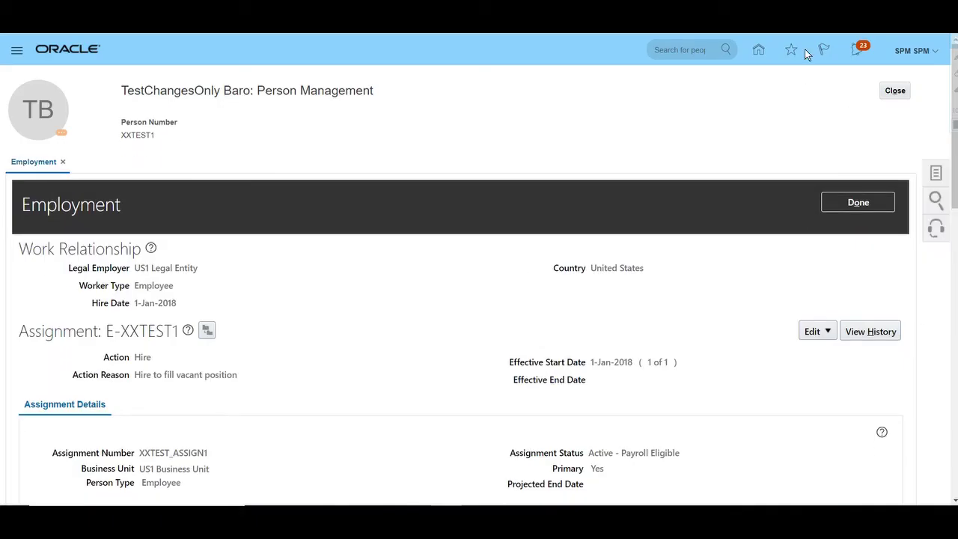
pyautogui.click(760, 51)
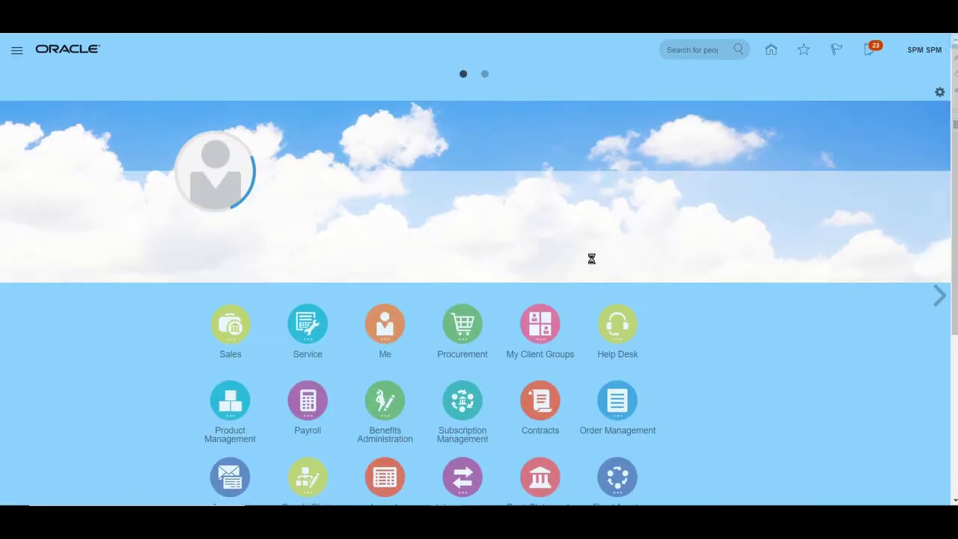
pyautogui.click(620, 325)
pyautogui.scroll(-4, 569, 285)
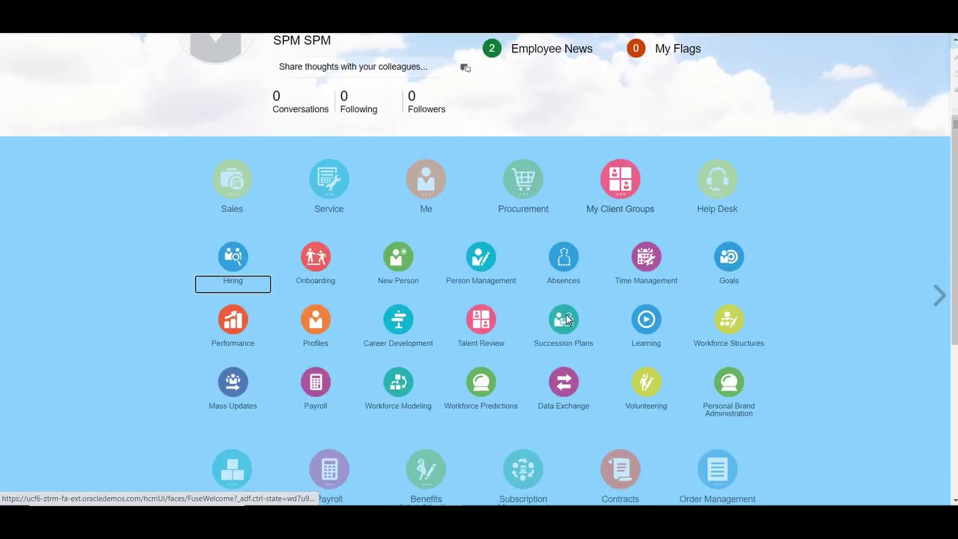
pyautogui.click(573, 255)
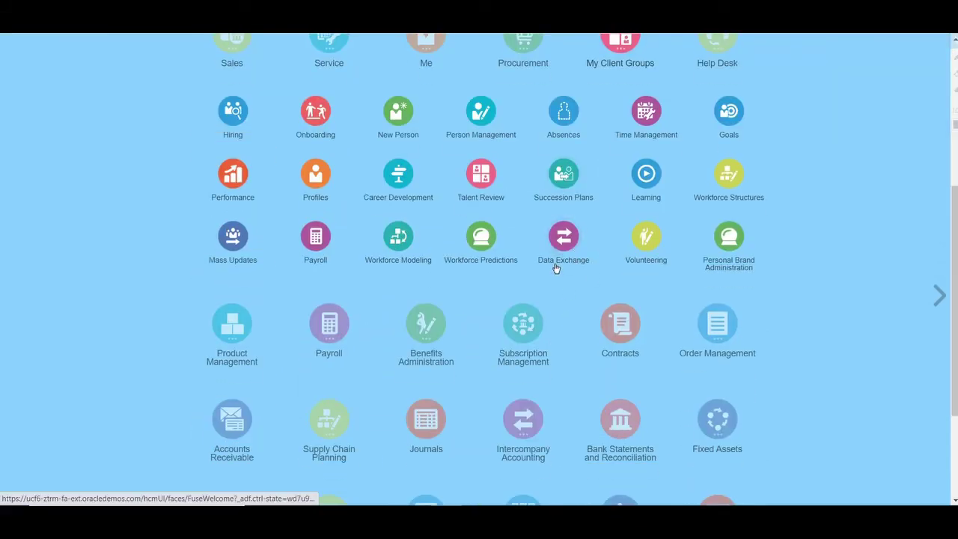
pyautogui.scroll(-5, 554, 269)
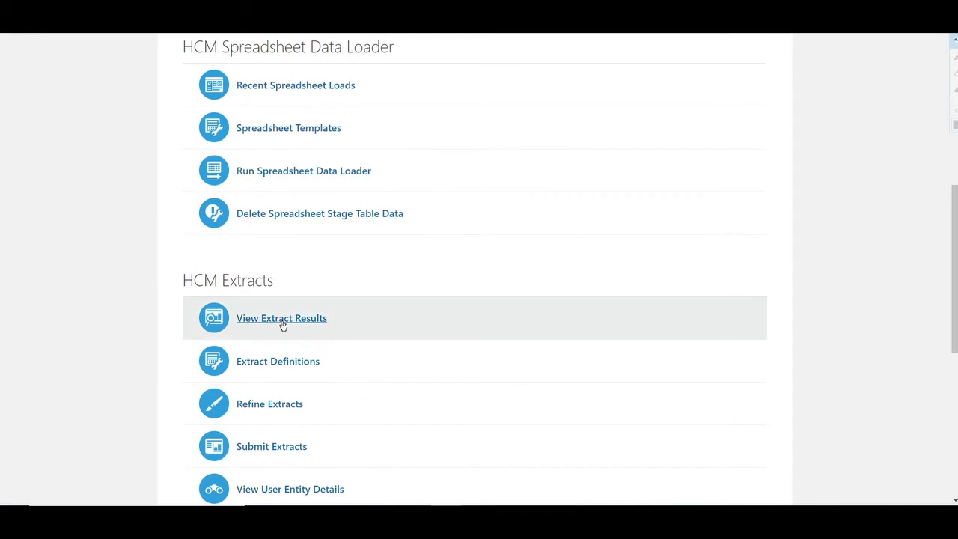
# Find the PersonData_Changes extract under Submit Extracts and open it
pyautogui.click(268, 444)
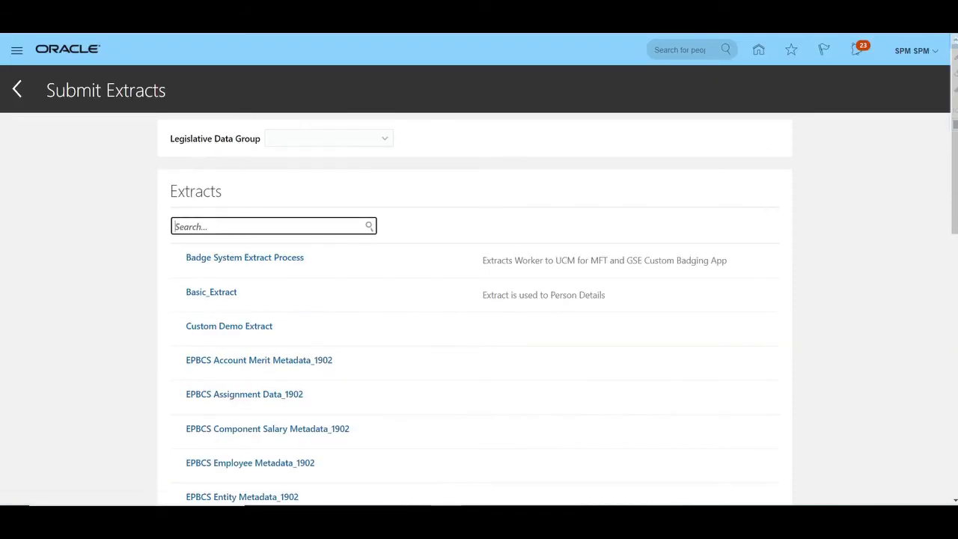
pyautogui.write('PersonDa')
pyautogui.click(369, 226)
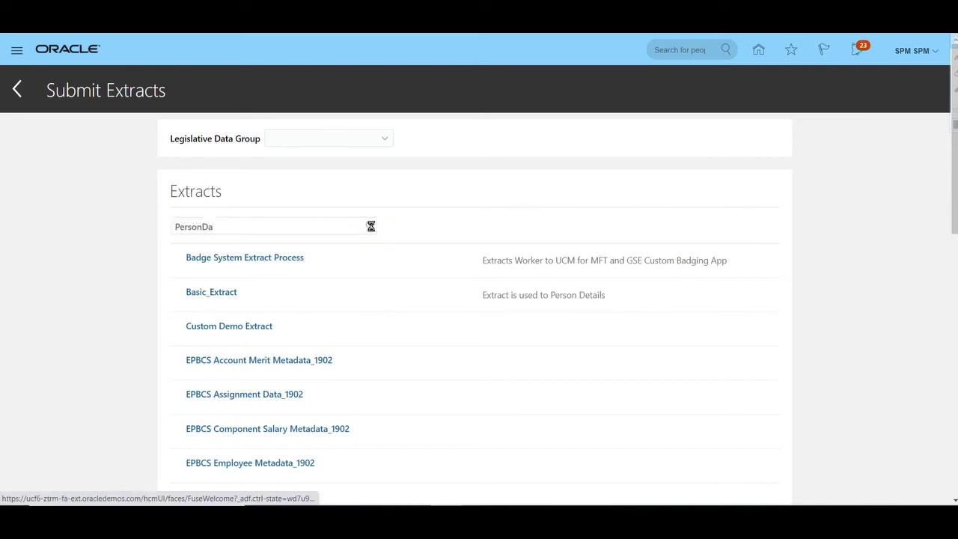
pyautogui.click(249, 258)
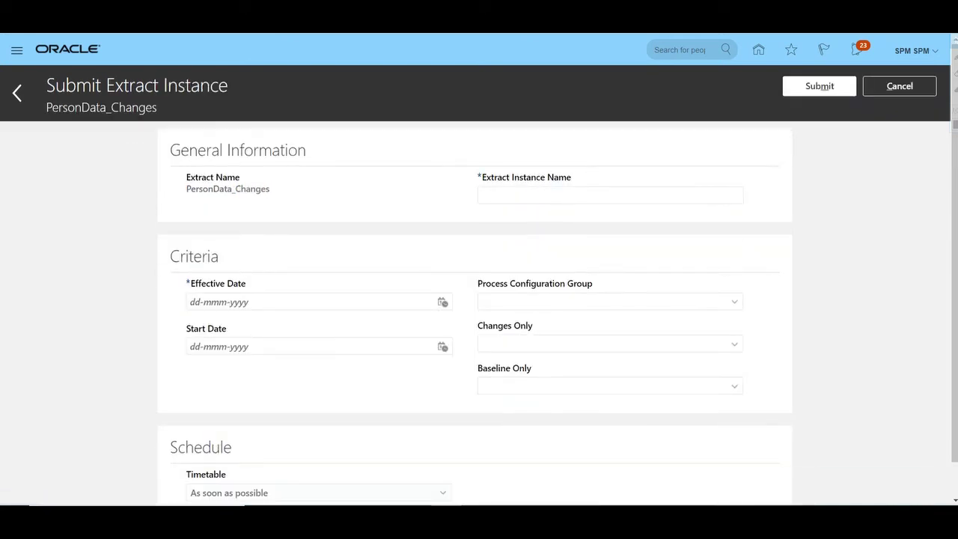
# Submit instance PreviousValue, effective 27-Apr-2021, reporting changed and marked attributes with previous values
pyautogui.click(528, 193)
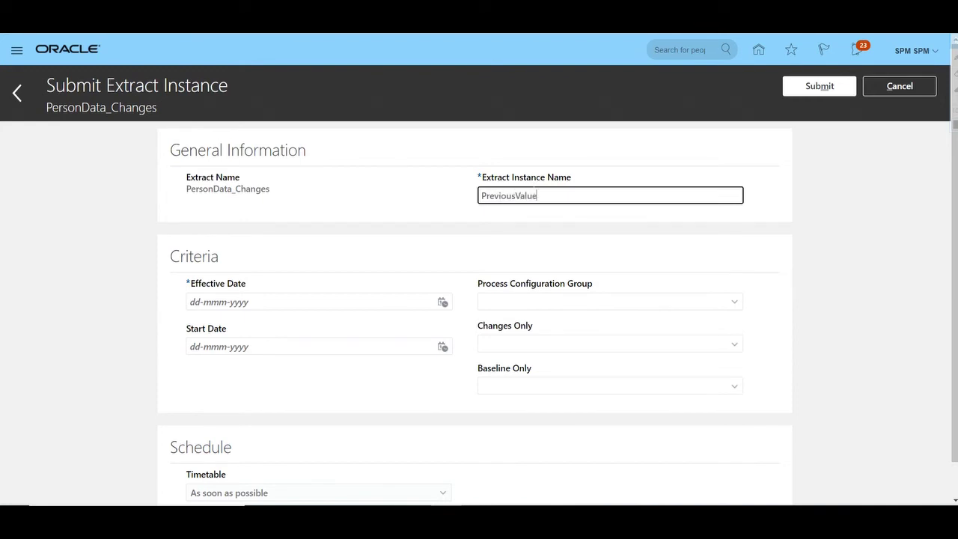
pyautogui.click(443, 302)
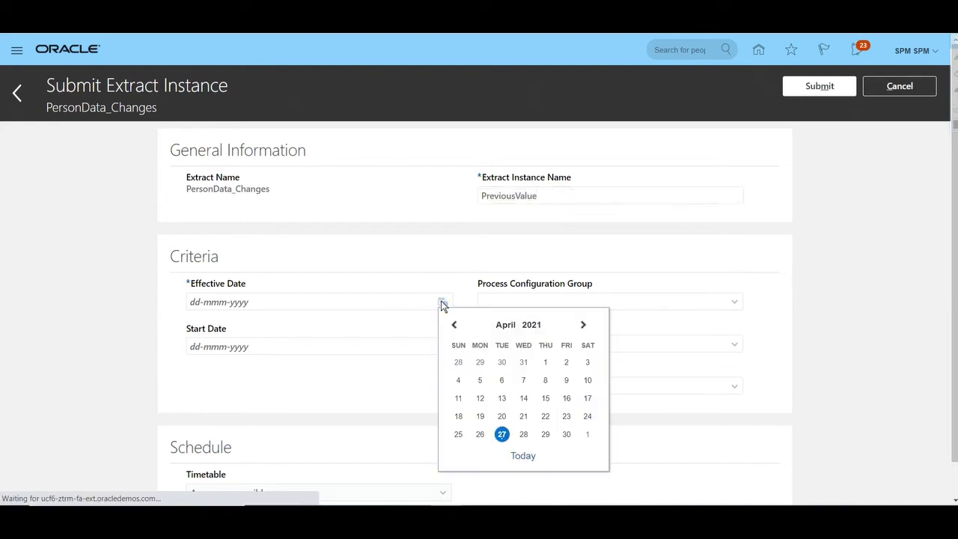
pyautogui.click(502, 434)
pyautogui.click(737, 345)
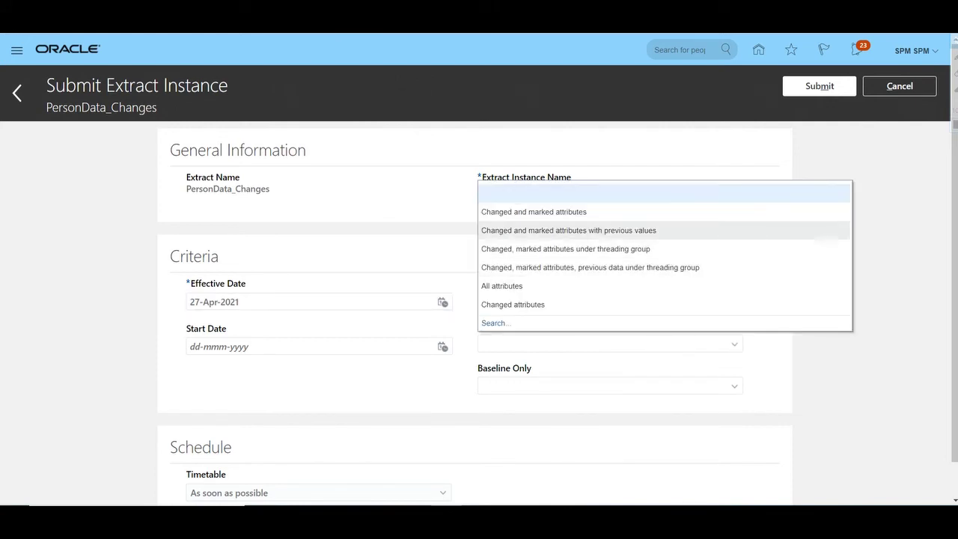
pyautogui.click(652, 230)
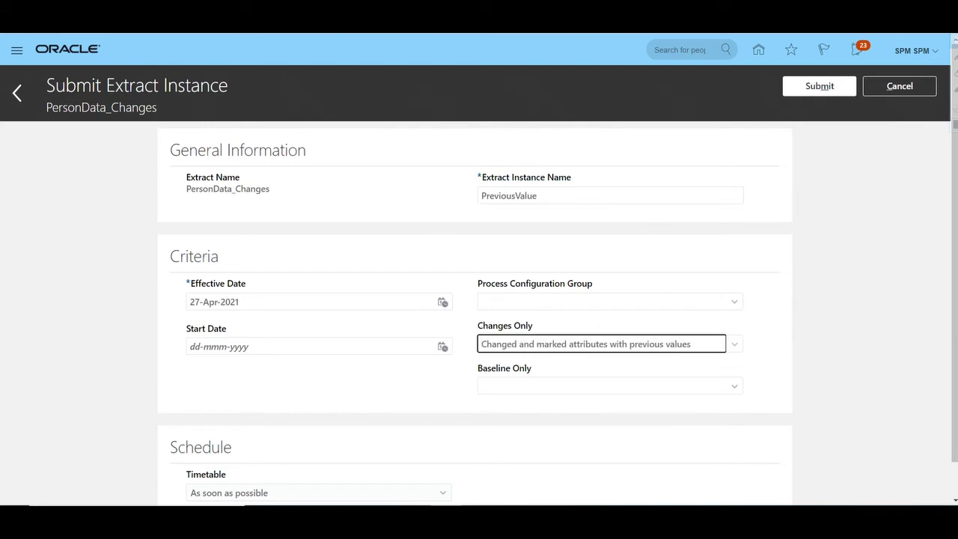
pyautogui.click(830, 85)
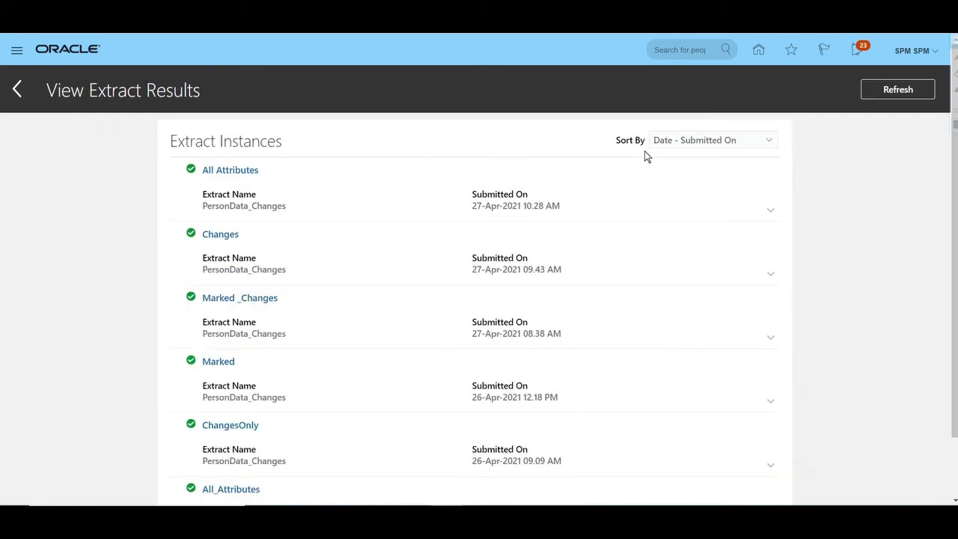
# Refresh View Extract Results until the PreviousValue run shows its 27-Apr-2021 10.36 AM submission
pyautogui.click(901, 89)
pyautogui.click(880, 92)
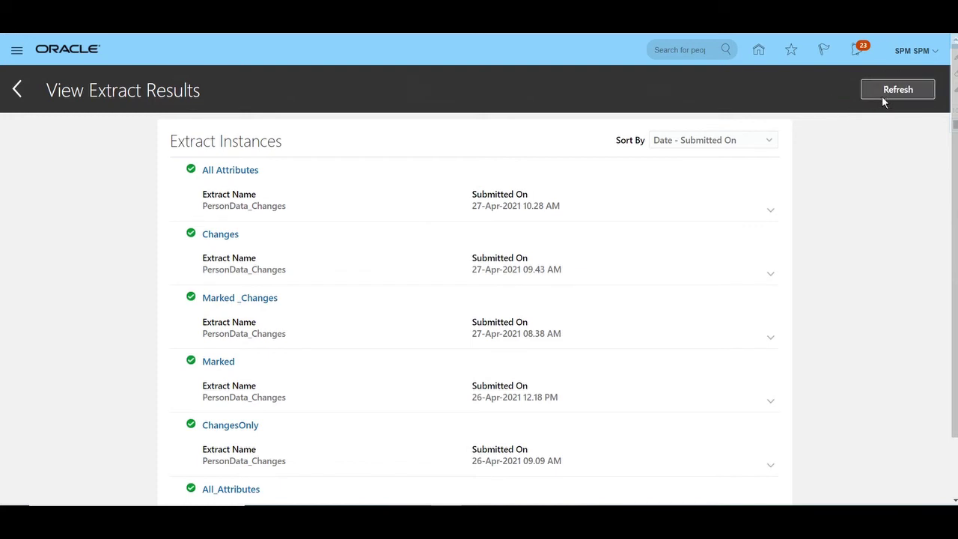
pyautogui.click(897, 88)
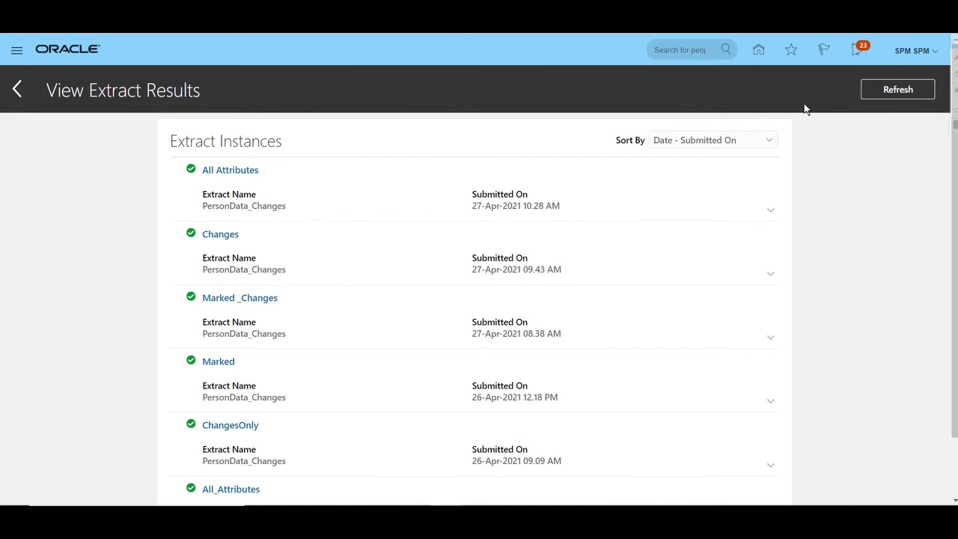
pyautogui.click(883, 90)
pyautogui.click(884, 88)
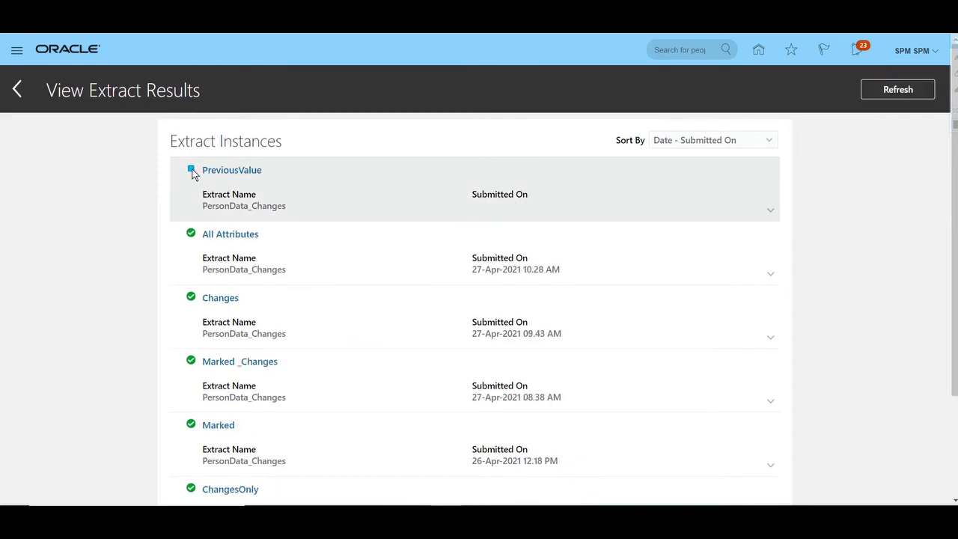
pyautogui.click(895, 89)
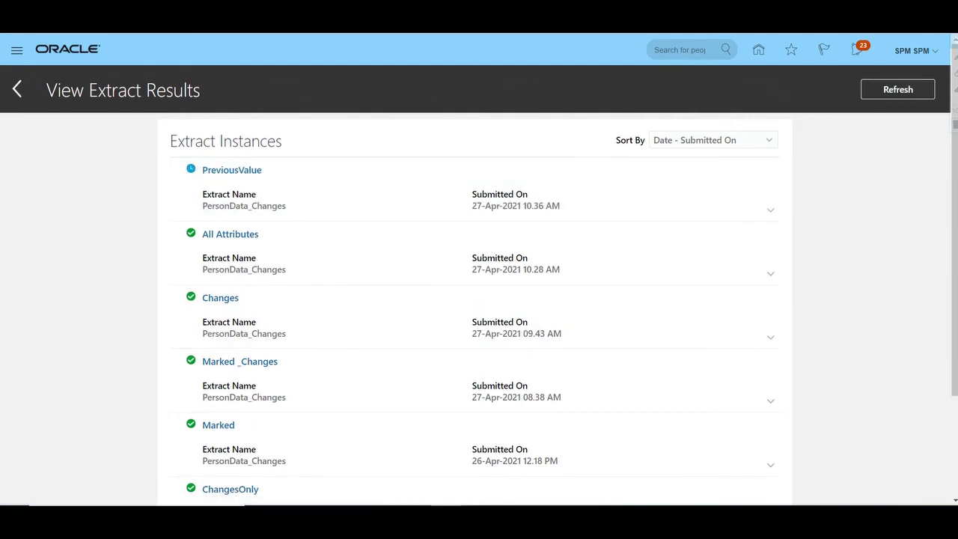
pyautogui.click(895, 89)
pyautogui.click(888, 97)
pyautogui.click(884, 98)
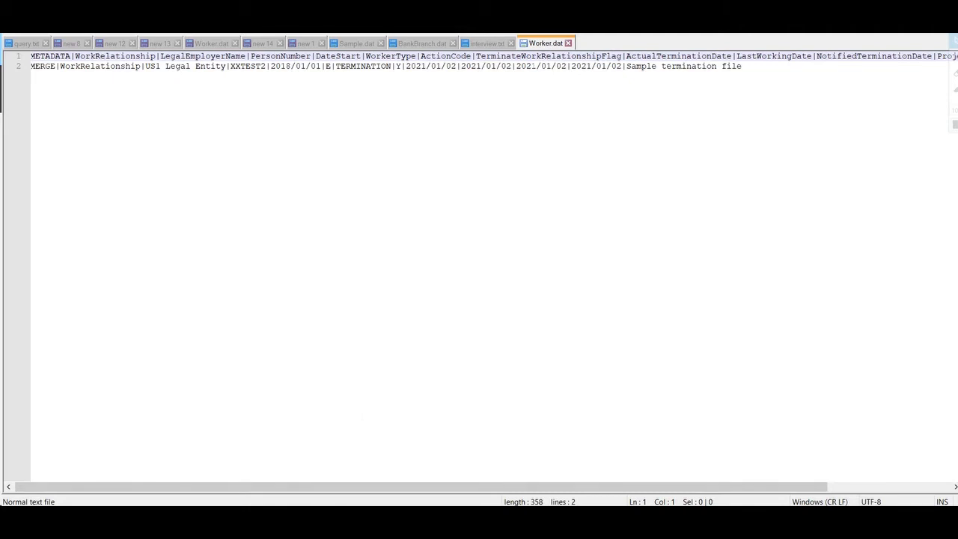
# Add an 'Expected Ouput -' heading below the DOB note in new 1
pyautogui.click(309, 45)
pyautogui.click(32, 306)
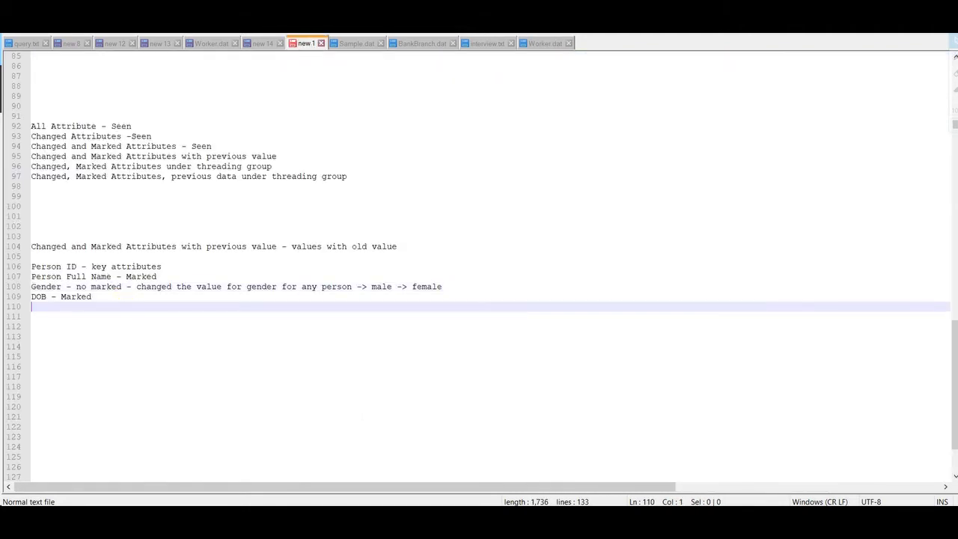
pyautogui.press('Return')
pyautogui.press('Return')
pyautogui.write('Expe')
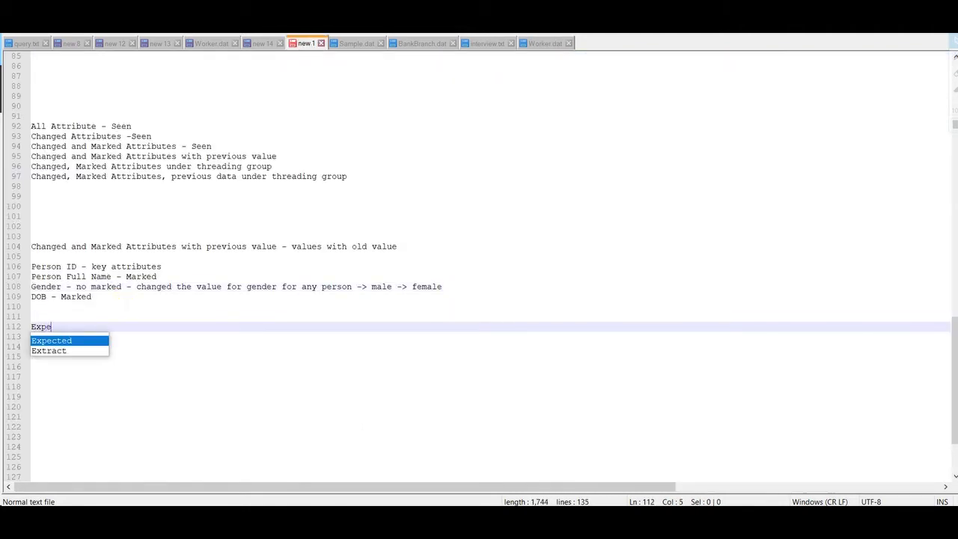
pyautogui.write('cted Ou')
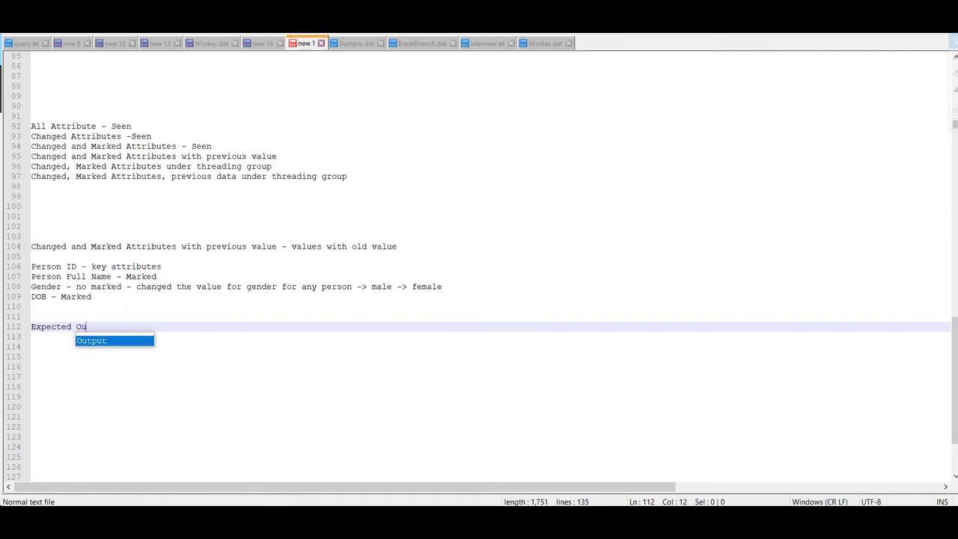
pyautogui.write('put -')
pyautogui.press('Return')
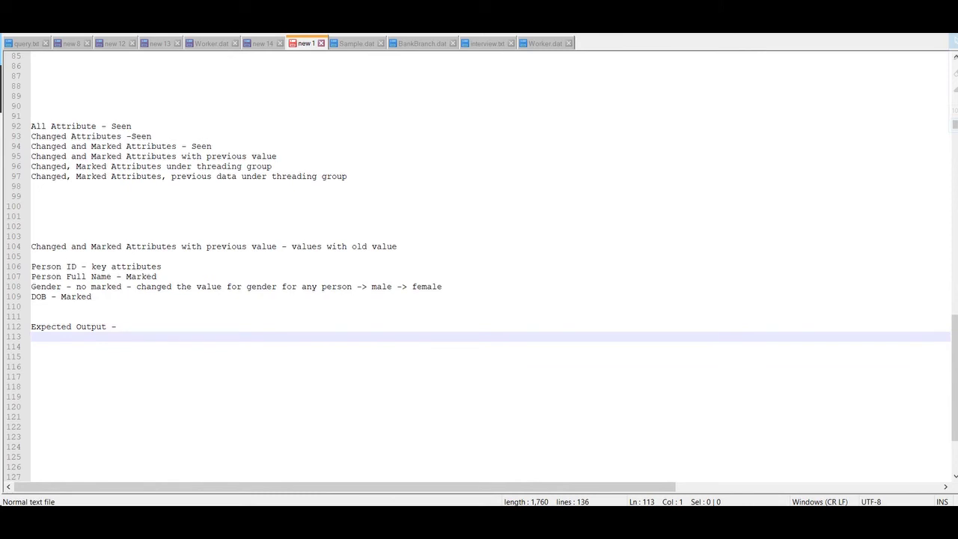
# Add Person Full Name and Person Full Name old lines under Expected Output
pyautogui.moveTo(157, 276); pyautogui.dragTo(30, 274)
pyautogui.hotkey('ctrl', 'c')
pyautogui.click(110, 276)
pyautogui.click(124, 358)
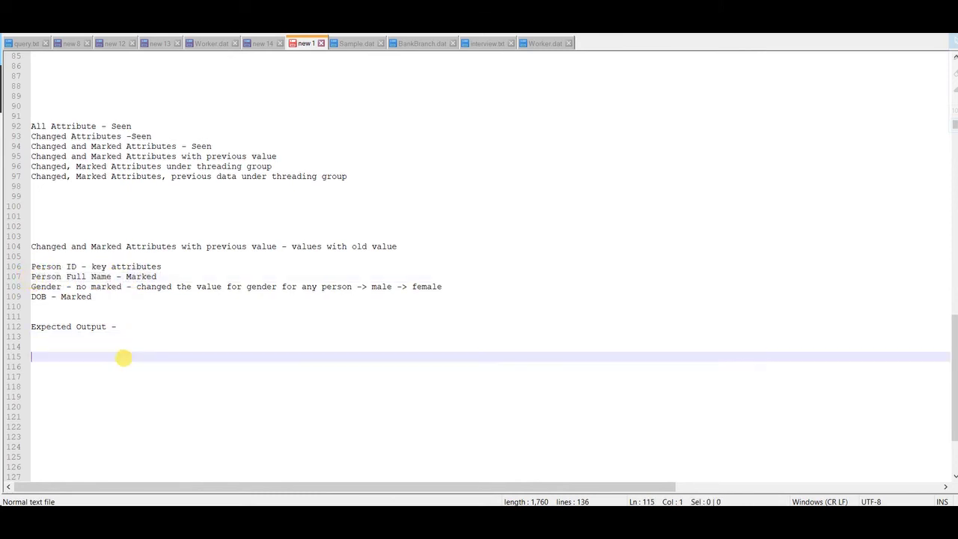
pyautogui.hotkey('ctrl', 'v')
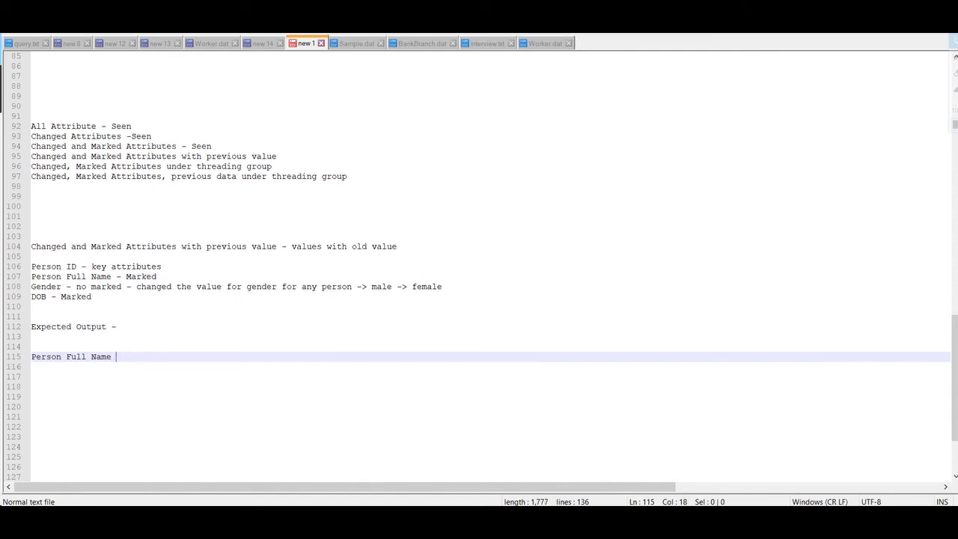
pyautogui.press('Return')
pyautogui.hotkey('ctrl', 'v')
pyautogui.write('old')
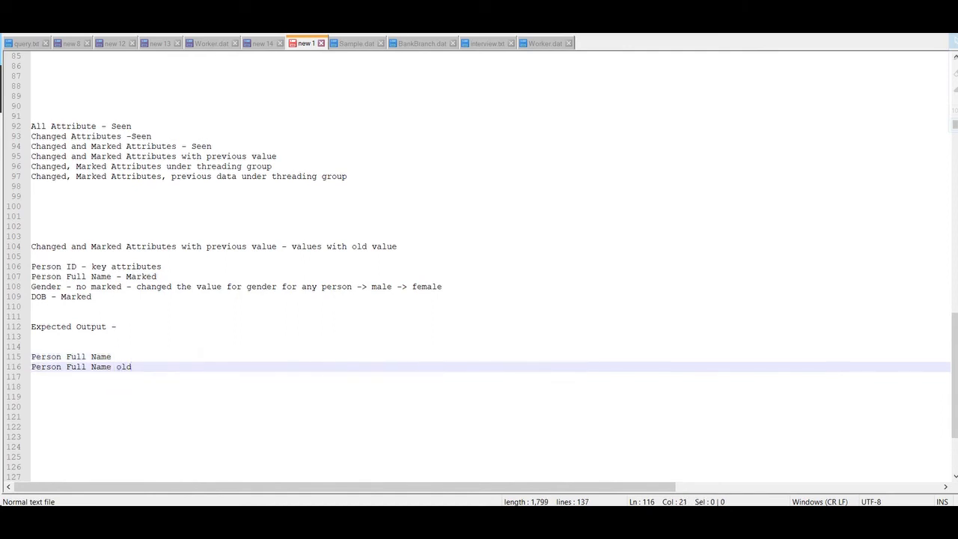
pyautogui.press('Return')
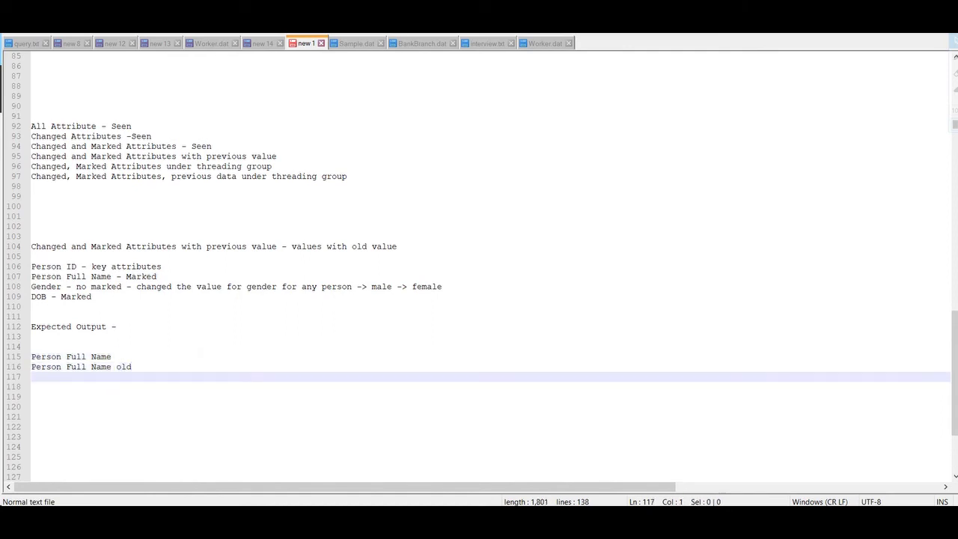
# Add Gender and Gender old lines below the full name pair
pyautogui.moveTo(132, 286); pyautogui.dragTo(427, 287)
pyautogui.doubleClick(51, 288)
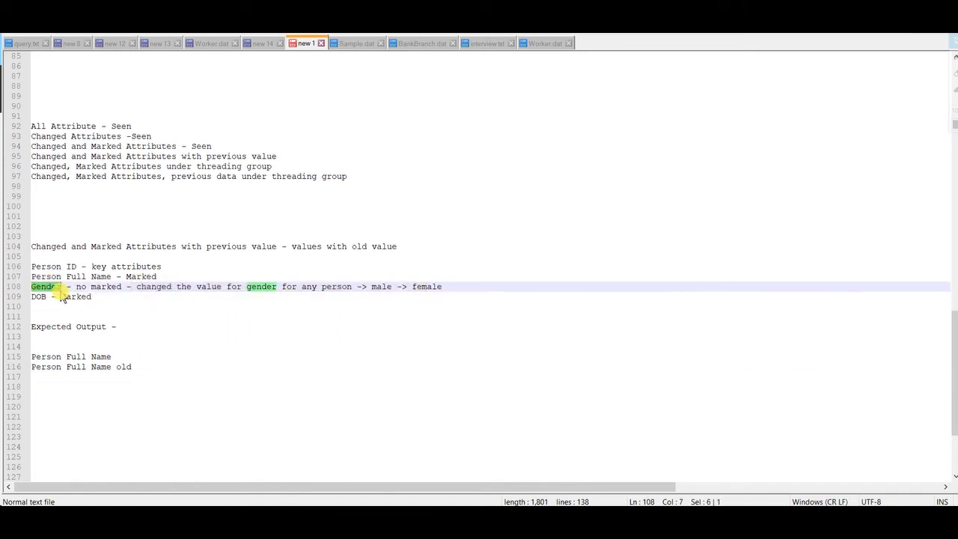
pyautogui.click(209, 364)
pyautogui.press('Return')
pyautogui.write('Gender')
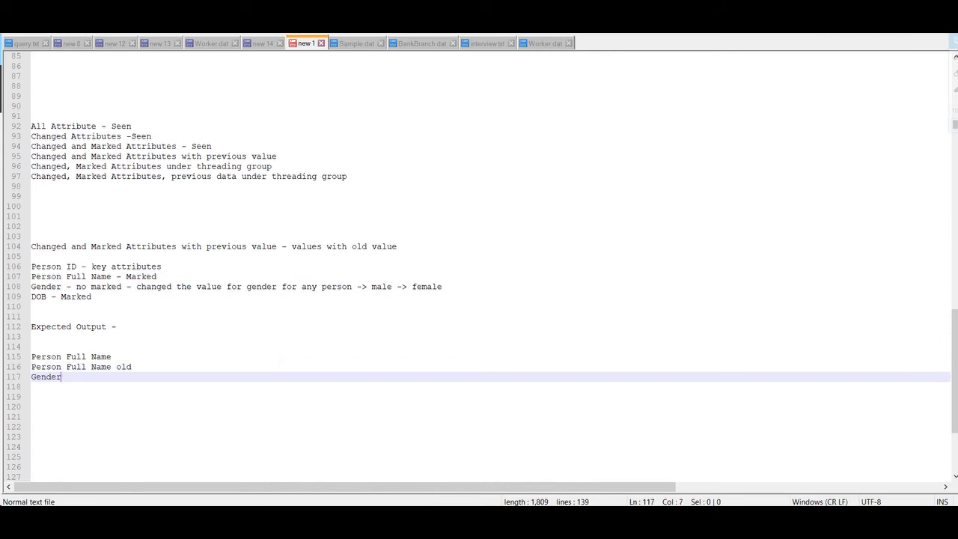
pyautogui.press('Return')
pyautogui.write('Gender old')
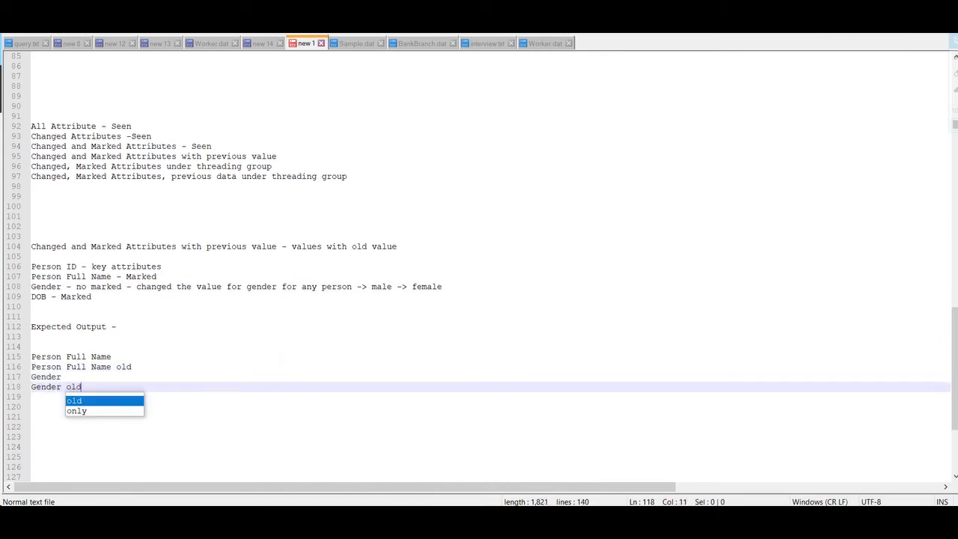
pyautogui.press('Return')
# Add DOB and DOB old lines below the Gender pair
pyautogui.click(38, 297)
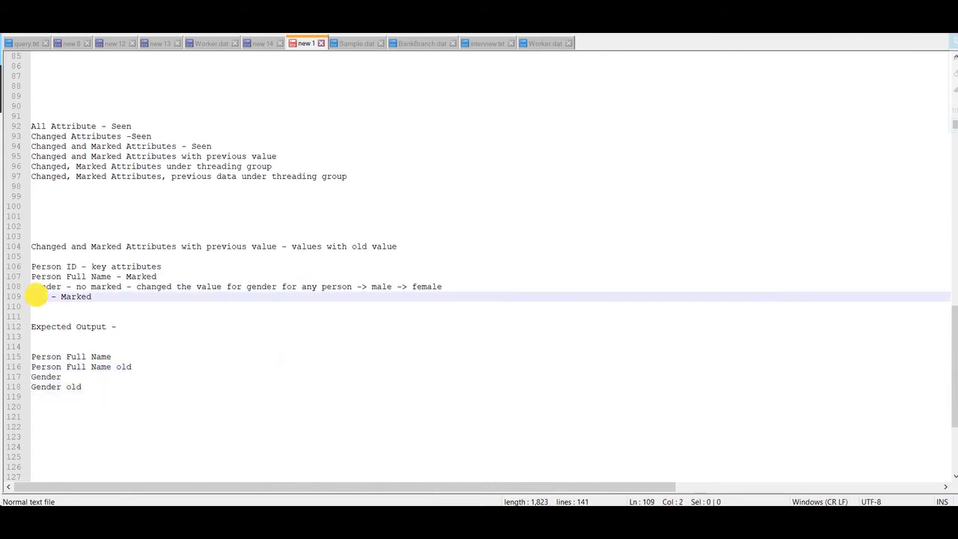
pyautogui.doubleClick(37, 296)
pyautogui.doubleClick(84, 296)
pyautogui.click(41, 297)
pyautogui.doubleClick(41, 296)
pyautogui.hotkey('ctrl', 'c')
pyautogui.click(128, 386)
pyautogui.press('Return')
pyautogui.hotkey('ctrl', 'v')
pyautogui.press('Return')
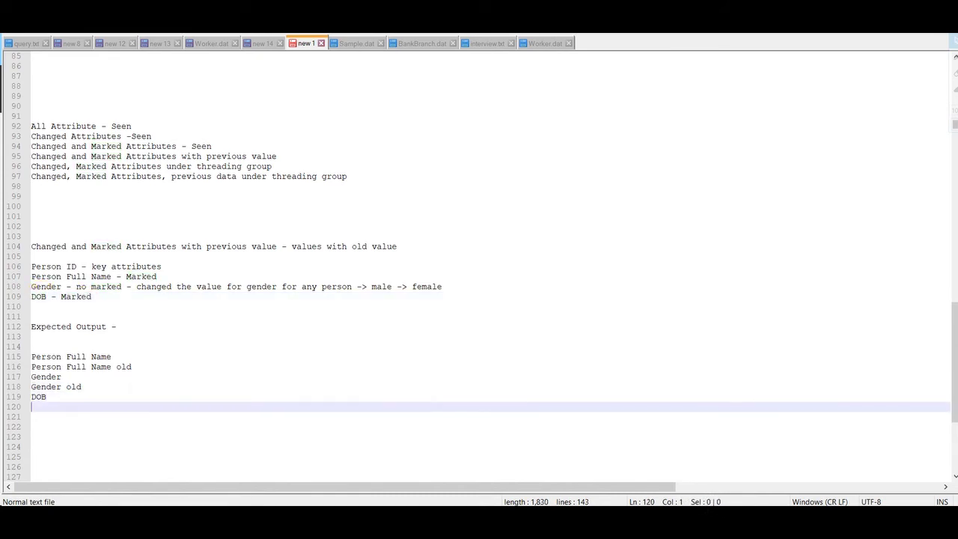
pyautogui.write('old')
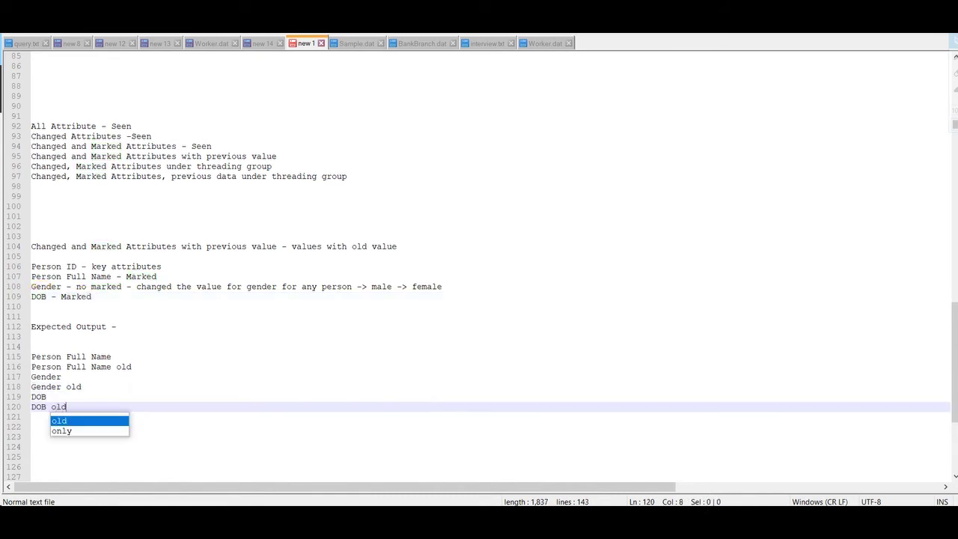
# Complete the lines as 'Gender - Male' and 'Gender old - Female'
pyautogui.click(298, 378)
pyautogui.write('- ')
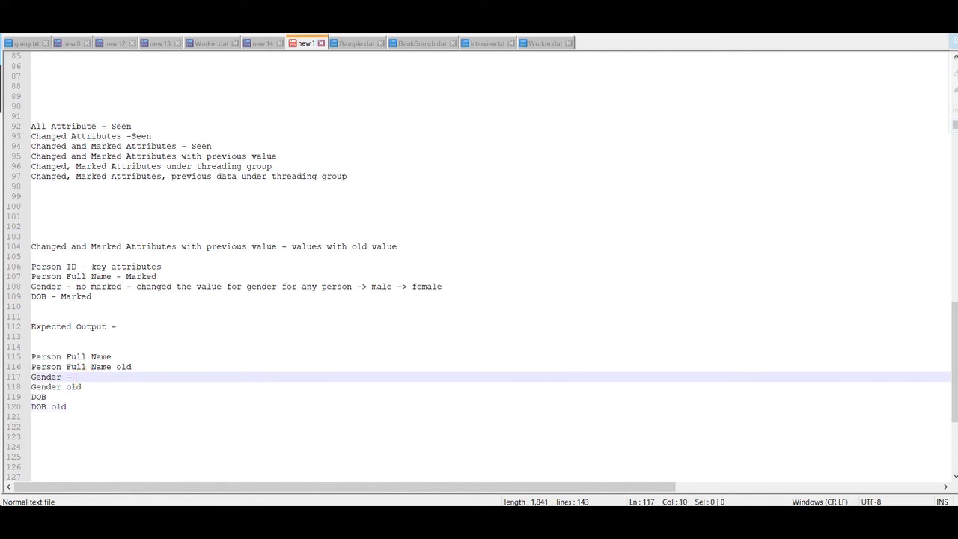
pyautogui.write('Male')
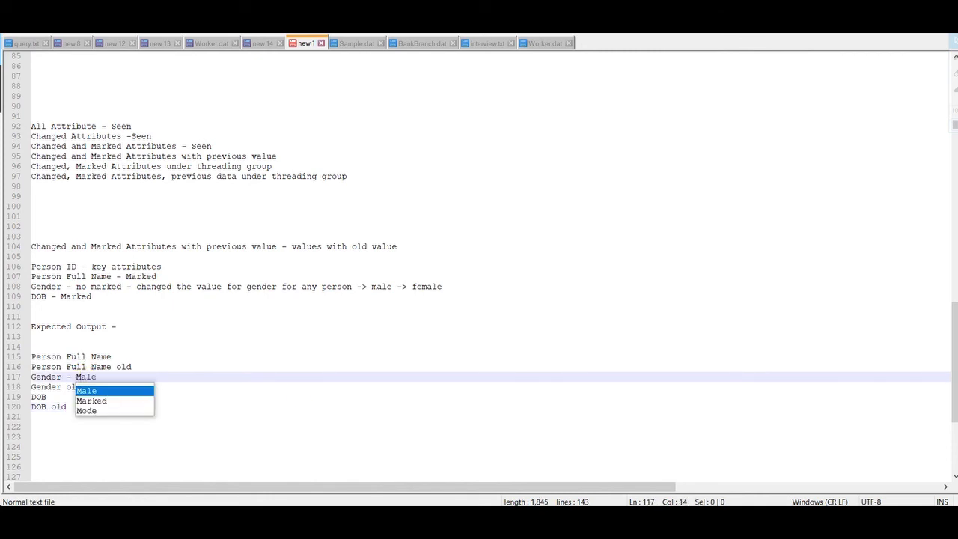
pyautogui.click(81, 387)
pyautogui.write('- Fem')
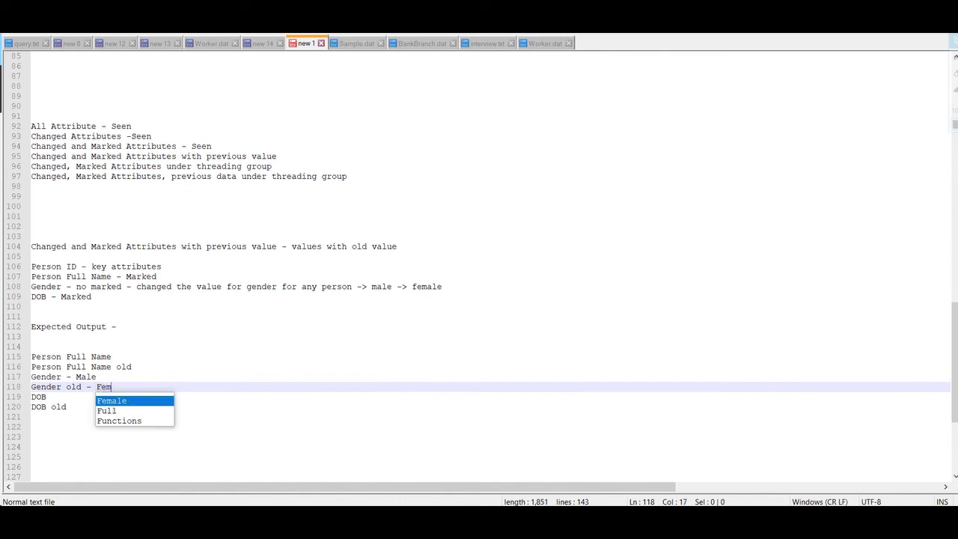
pyautogui.write('ale')
pyautogui.press('Escape')
# Remove the stray space before Gender - Male and review each expected-output pair
pyautogui.click(121, 356)
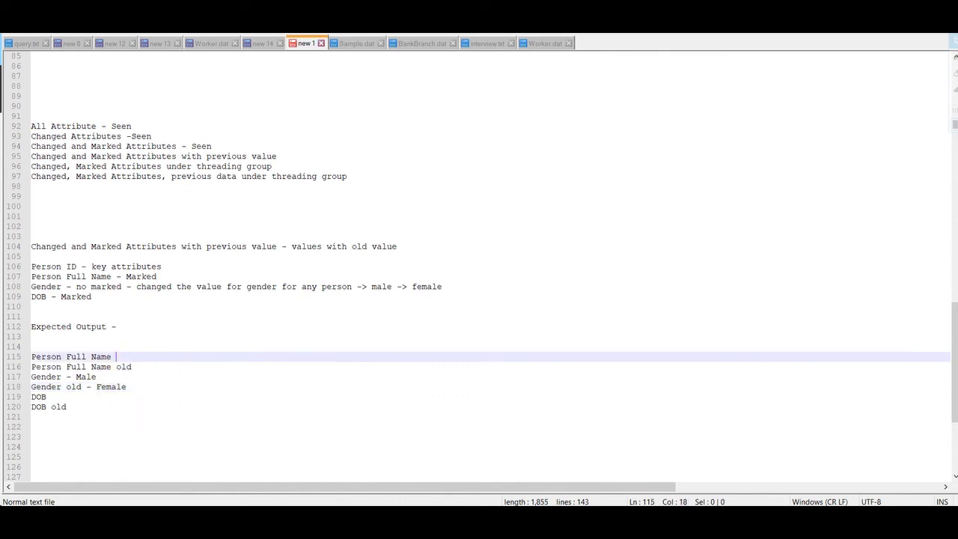
pyautogui.press('Down')
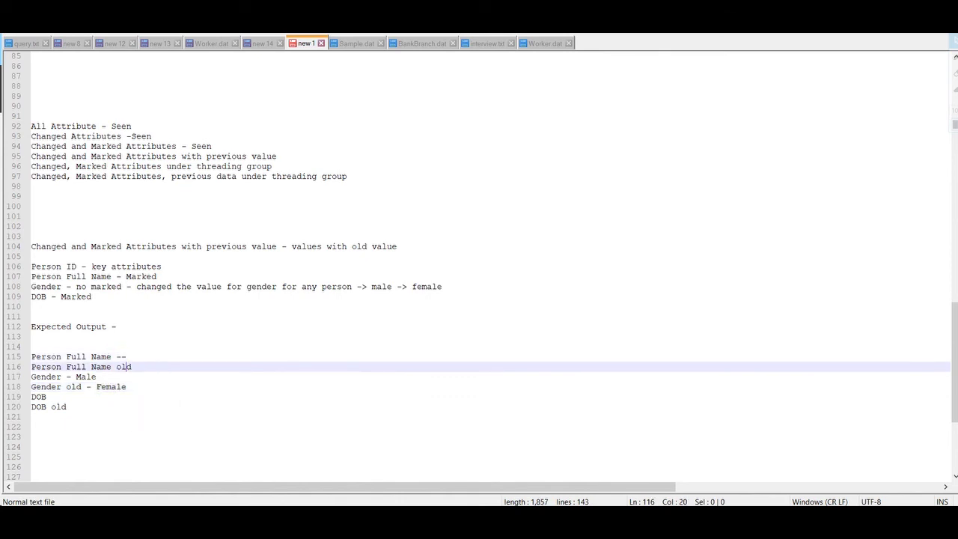
pyautogui.press('Down')
pyautogui.press('Home')
pyautogui.press('BackSpace')
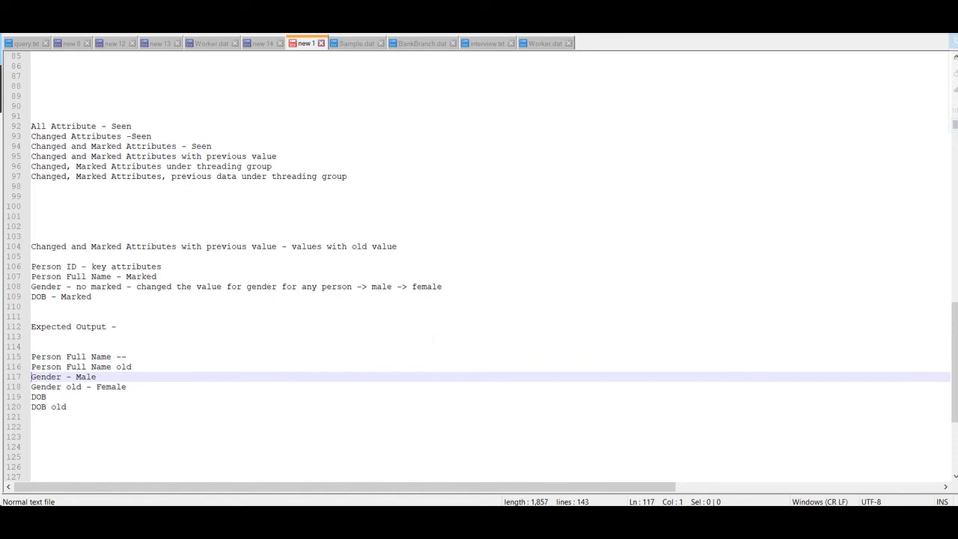
pyautogui.moveTo(133, 366); pyautogui.dragTo(39, 358)
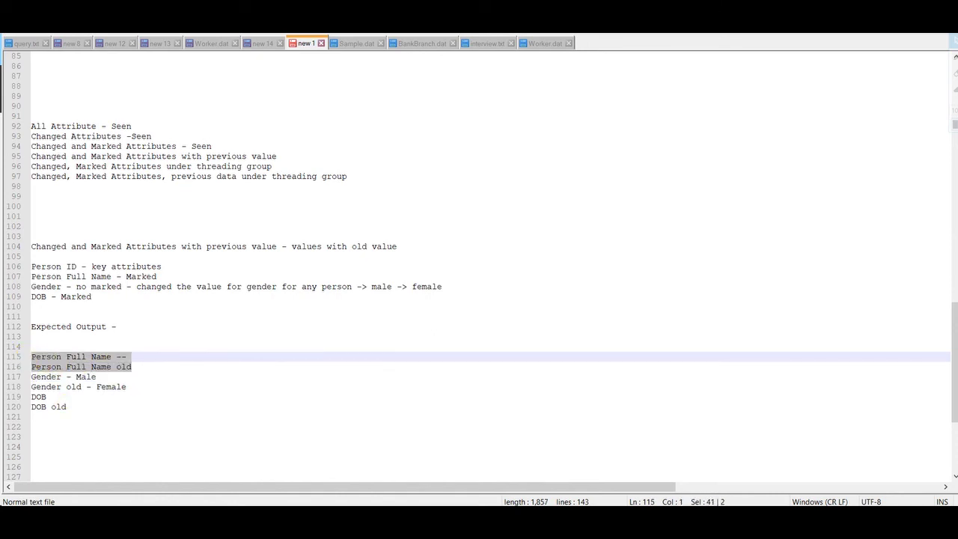
pyautogui.moveTo(66, 406); pyautogui.dragTo(30, 397)
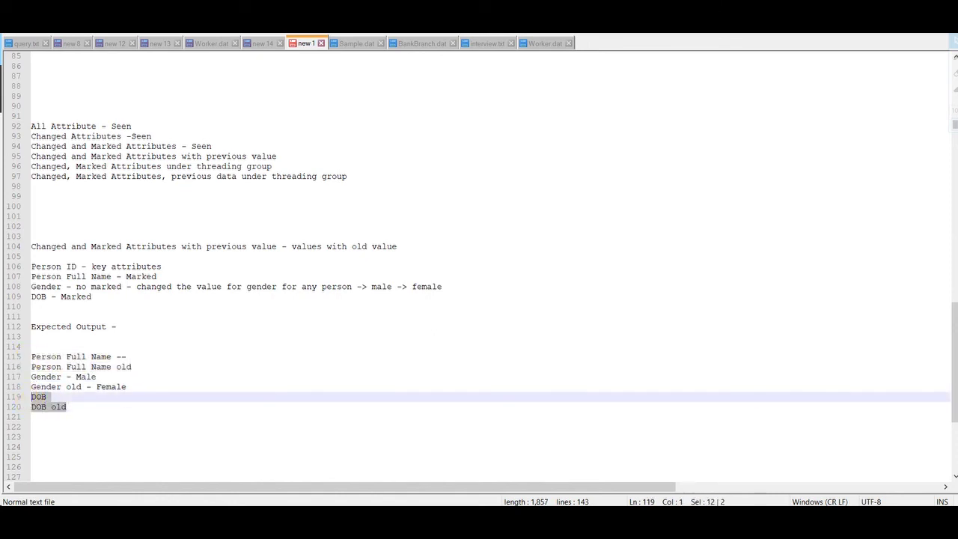
pyautogui.moveTo(127, 387); pyautogui.dragTo(21, 368)
pyautogui.click(103, 356)
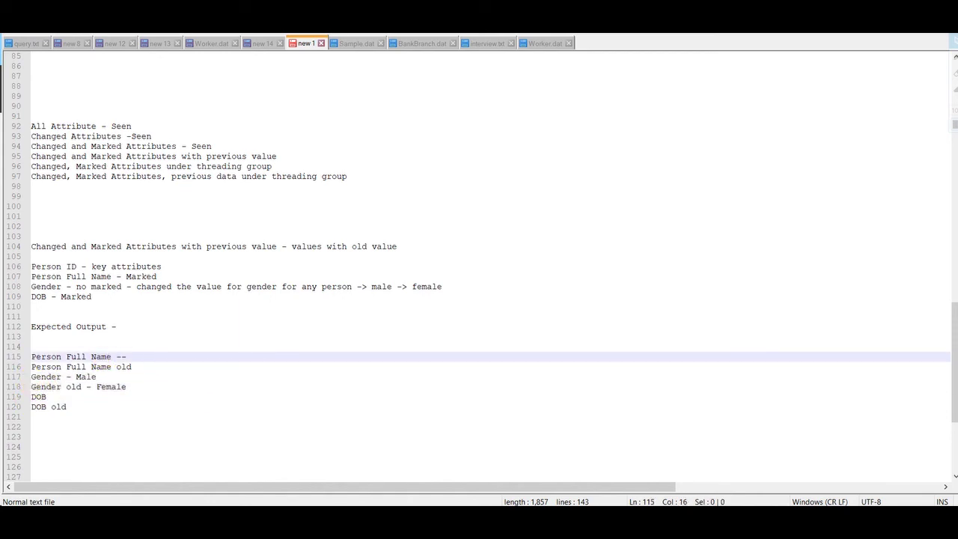
pyautogui.click(90, 417)
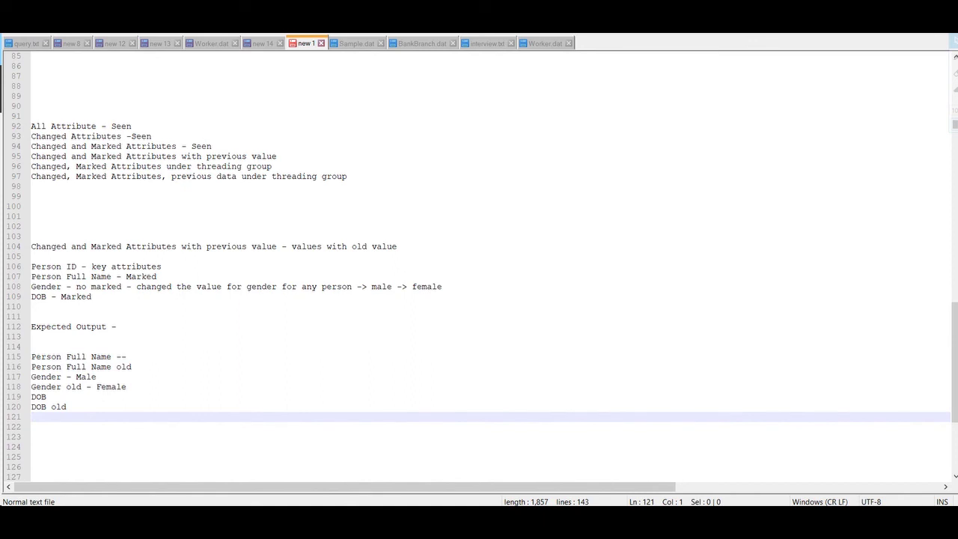
# Refresh the extract results, then open Payroll's Process Results Summary
pyautogui.hotkey('alt', 'Tab')
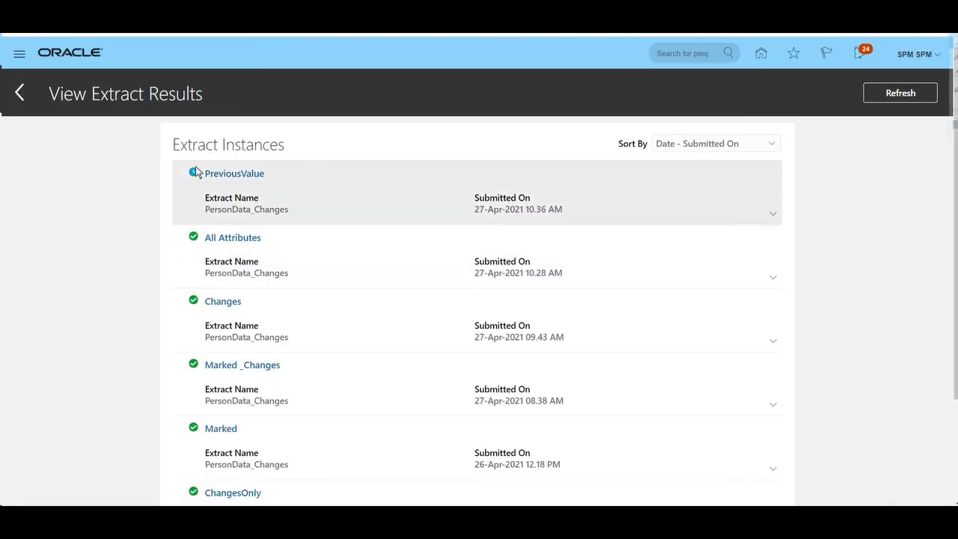
pyautogui.click(903, 93)
pyautogui.click(762, 54)
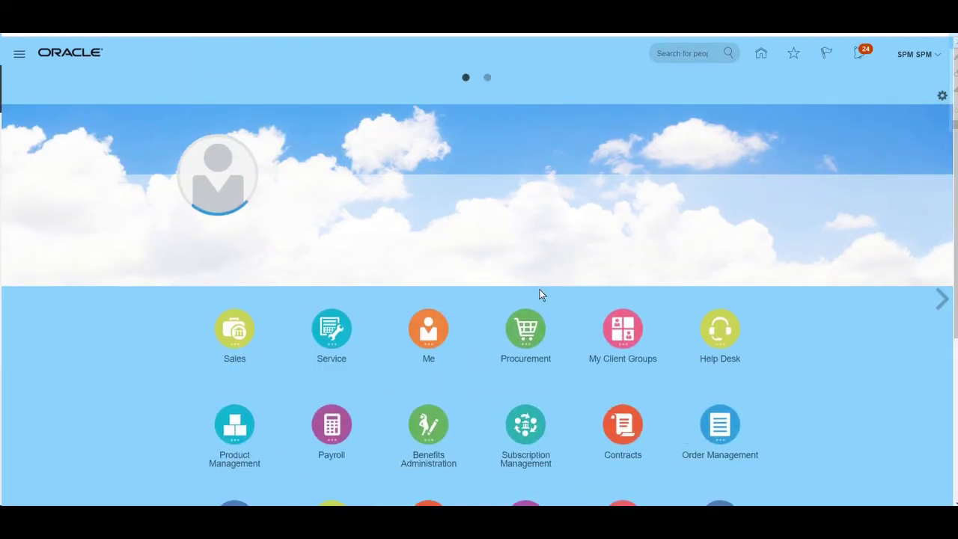
pyautogui.click(617, 346)
pyautogui.scroll(-2, 372, 395)
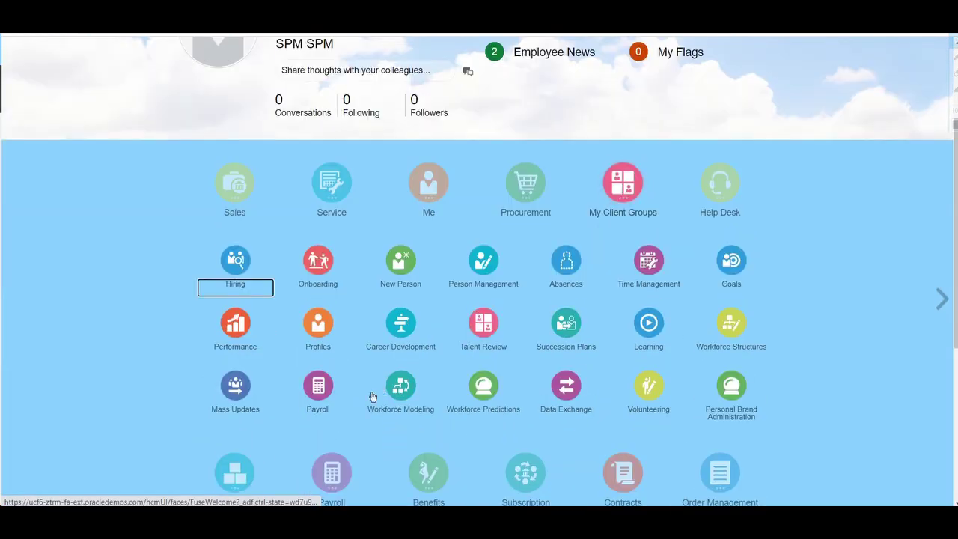
pyautogui.click(309, 389)
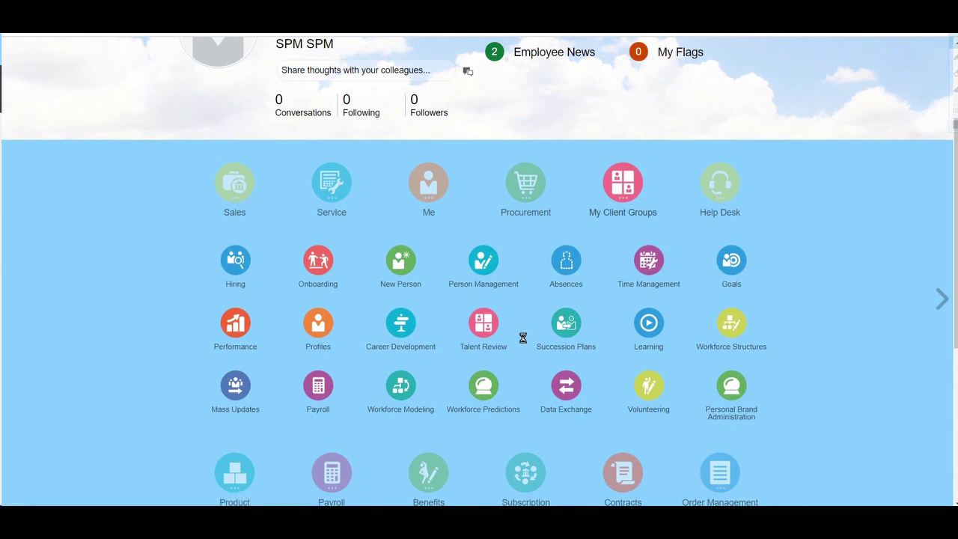
pyautogui.scroll(-10, 342, 307)
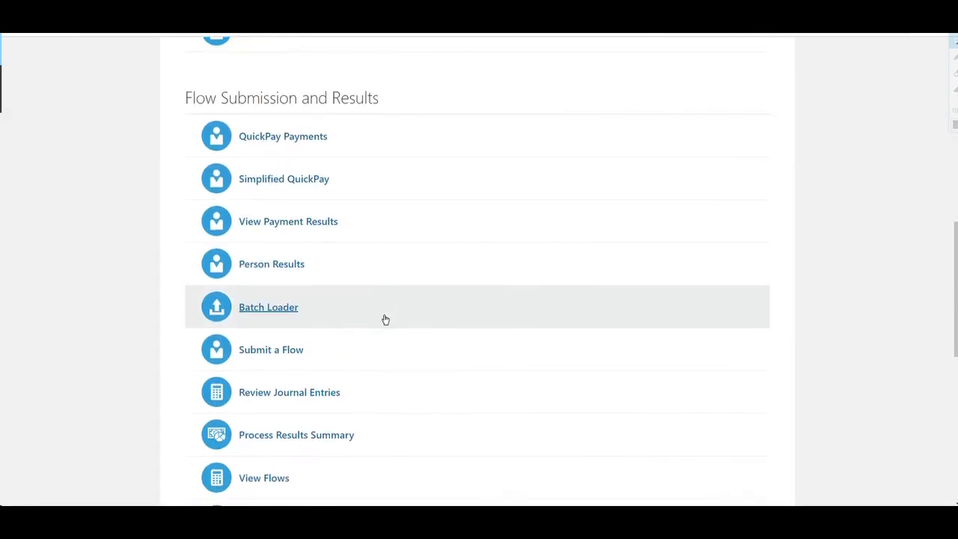
pyautogui.click(343, 289)
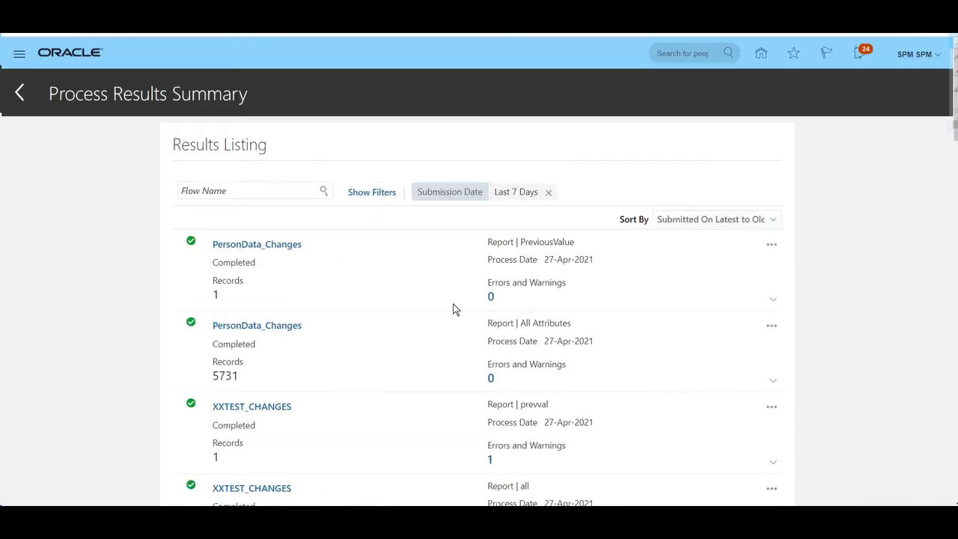
# Open the PersonData_Changes PreviousValue run and download its XML output as Data (16).xml
pyautogui.moveTo(219, 296); pyautogui.dragTo(208, 297)
pyautogui.moveTo(520, 241); pyautogui.dragTo(572, 252)
pyautogui.click(248, 244)
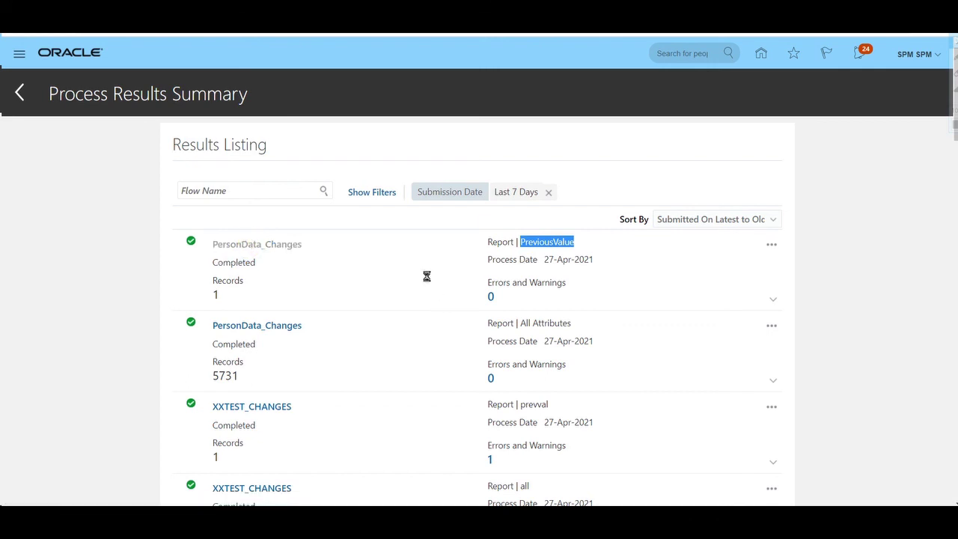
pyautogui.scroll(-1, 235, 275)
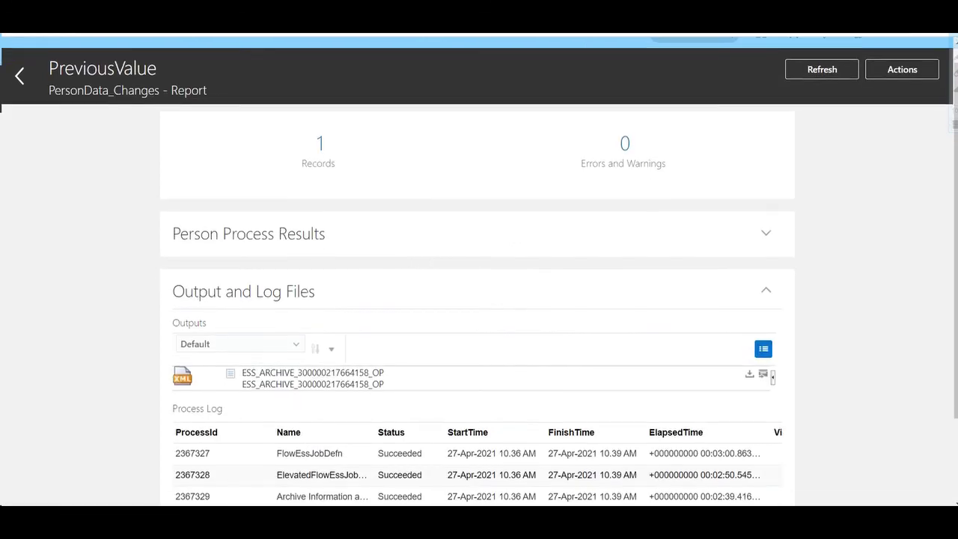
pyautogui.click(182, 378)
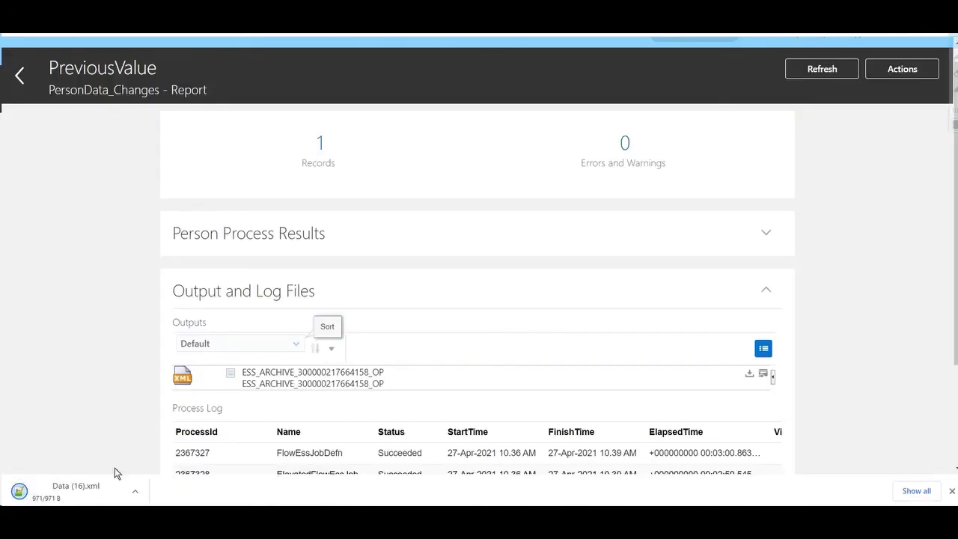
pyautogui.click(84, 490)
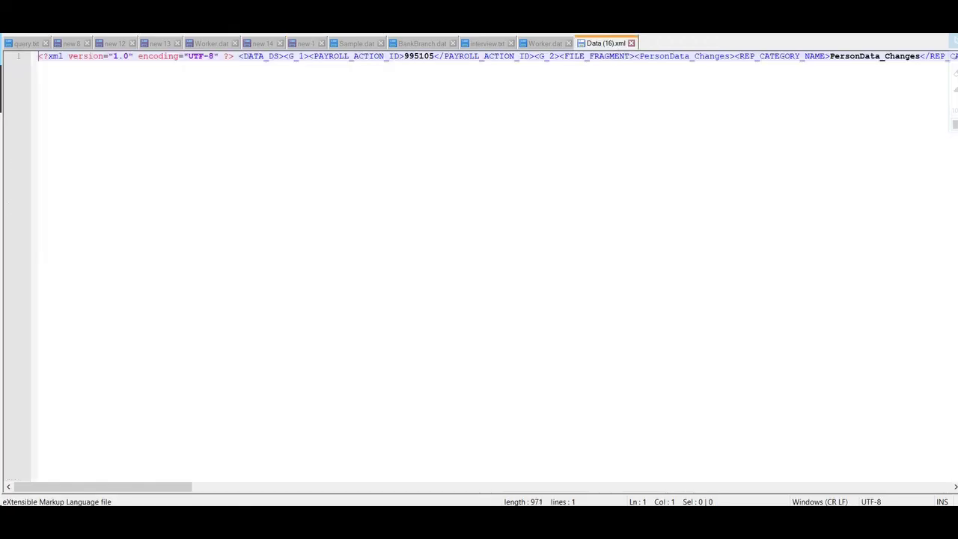
# Copy the whole XML and paste it into the online formatter
pyautogui.hotkey('ctrl', 'a')
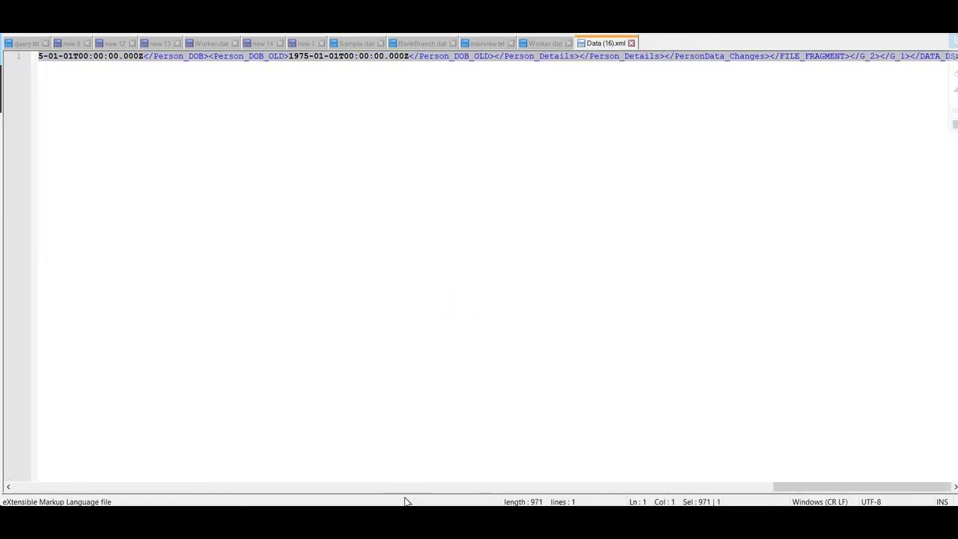
pyautogui.hotkey('alt', 'Tab')
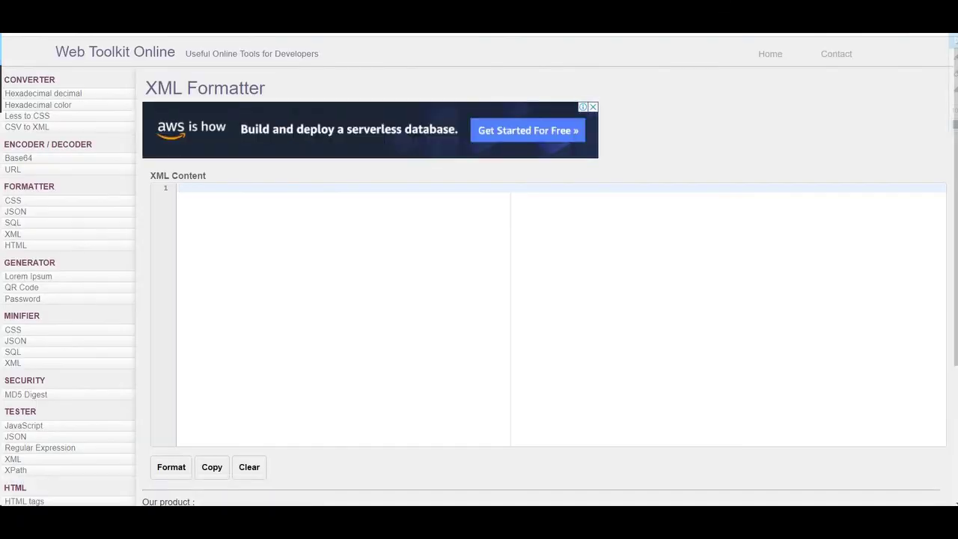
pyautogui.hotkey('ctrl', 'v')
# Format the XML and compare Person_FullName with its old value
pyautogui.click(171, 466)
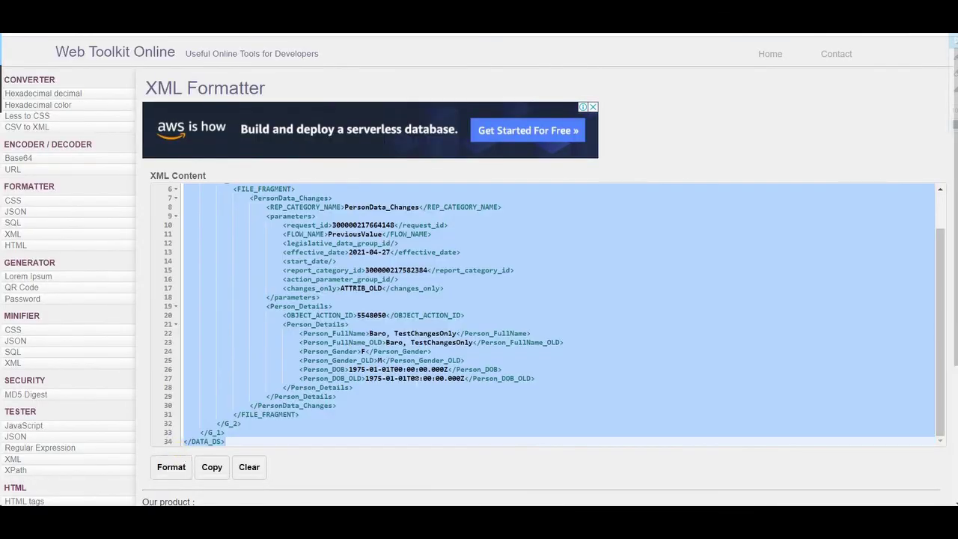
pyautogui.click(404, 368)
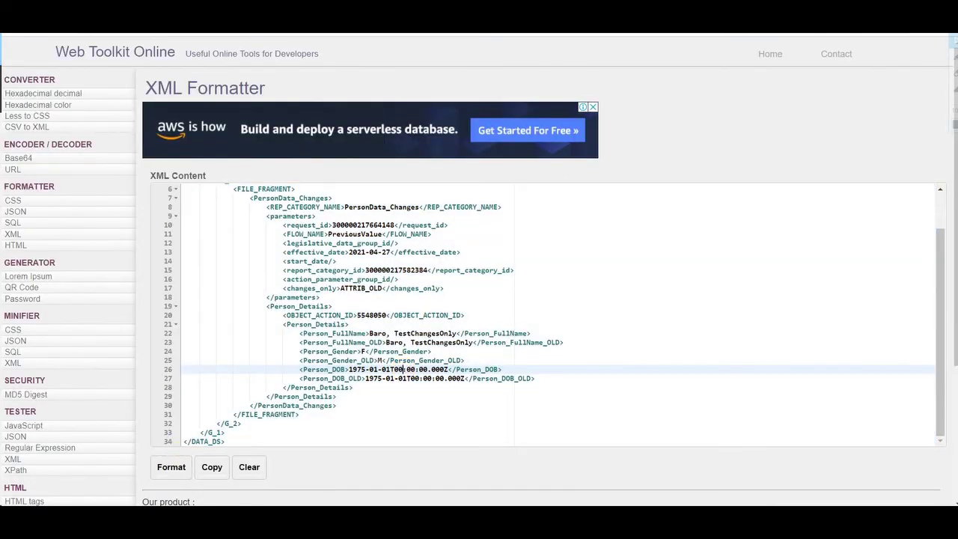
pyautogui.click(345, 332)
pyautogui.moveTo(324, 342); pyautogui.dragTo(455, 333)
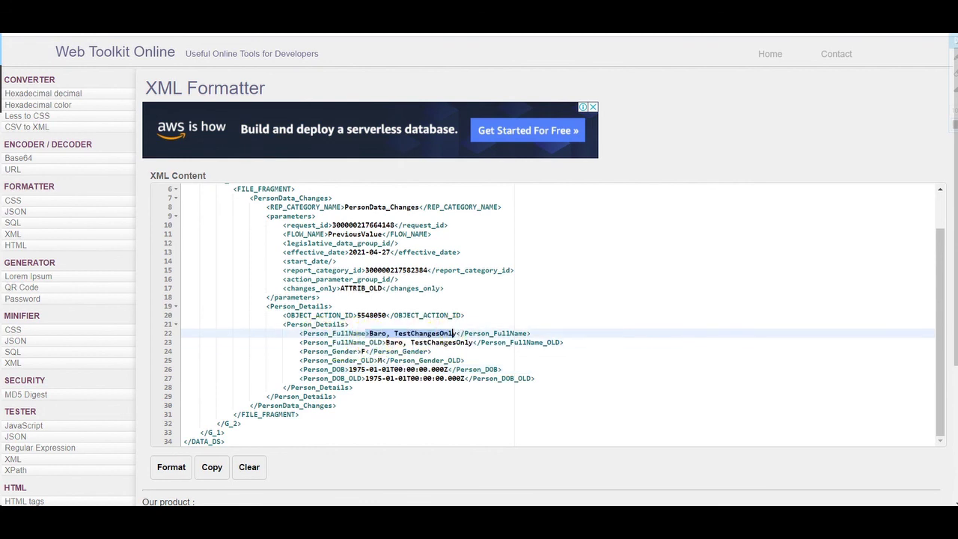
pyautogui.moveTo(386, 342); pyautogui.dragTo(473, 342)
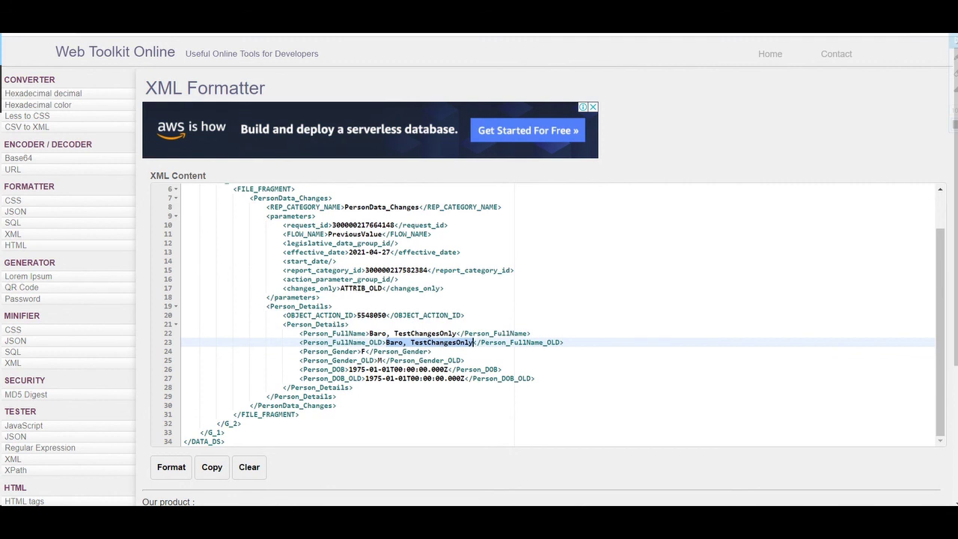
# Check Person_Gender F against old M and the DOB values, then return to Oracle's home page
pyautogui.moveTo(303, 351); pyautogui.dragTo(359, 351)
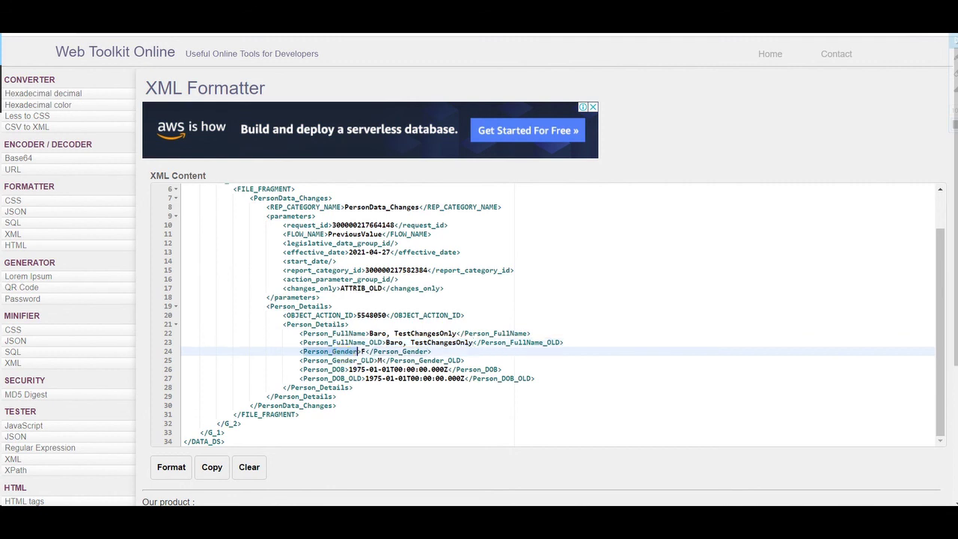
pyautogui.click(359, 351)
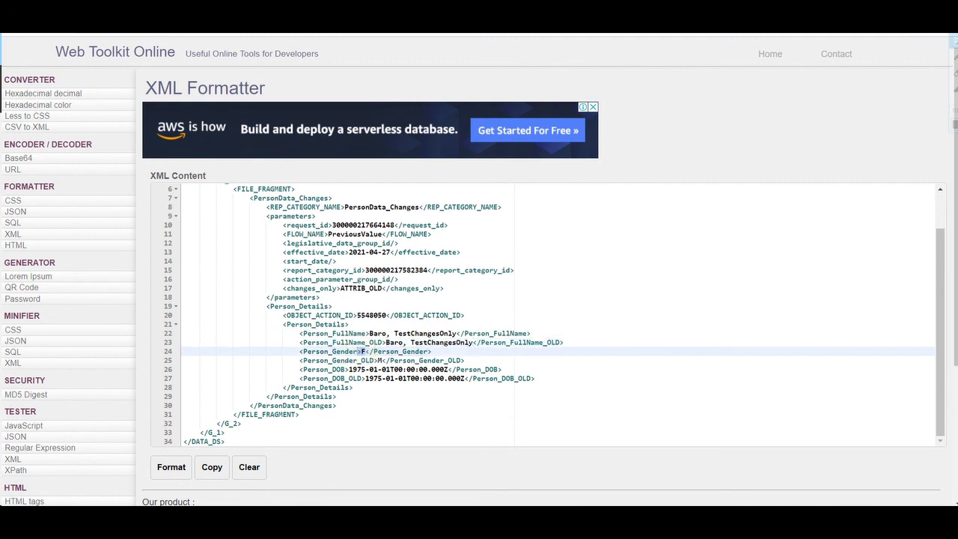
pyautogui.click(376, 359)
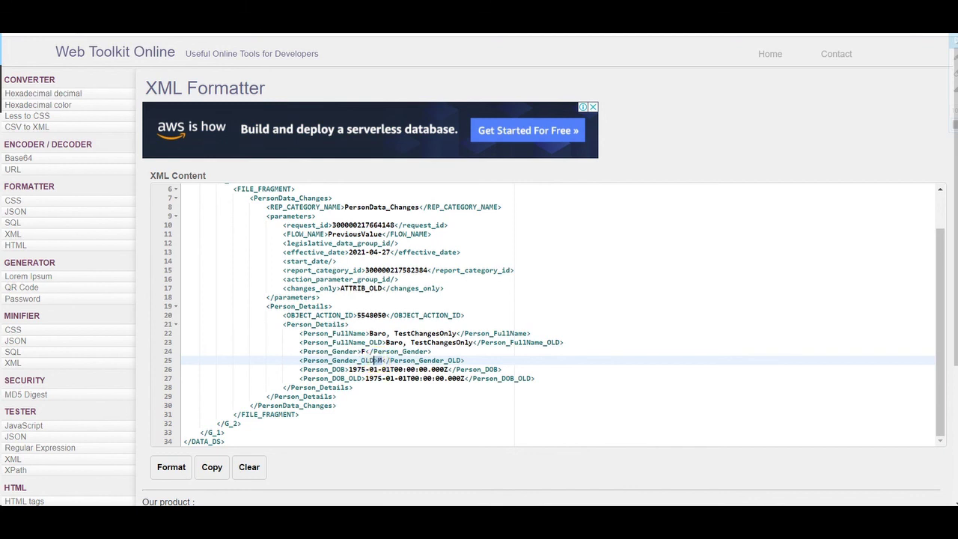
pyautogui.moveTo(328, 368); pyautogui.dragTo(388, 370)
pyautogui.click(382, 377)
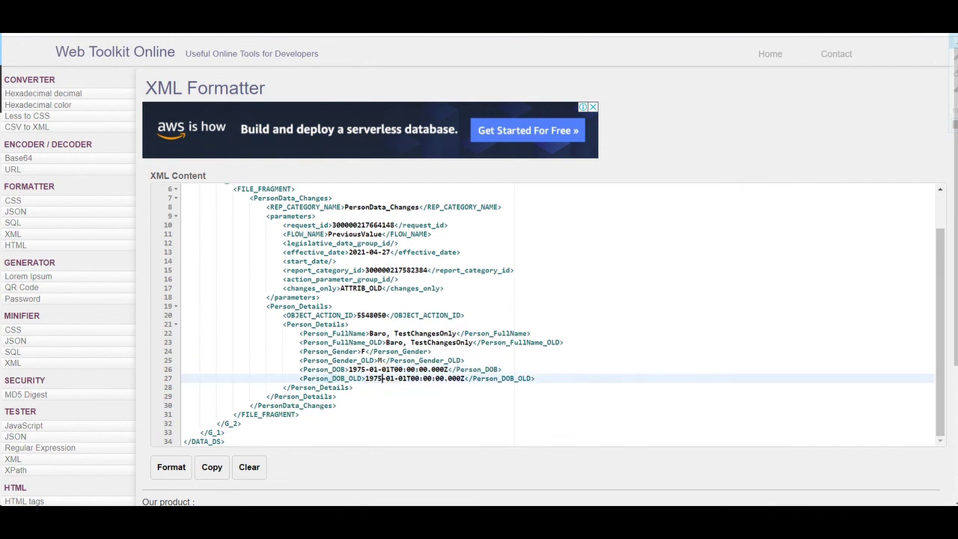
pyautogui.moveTo(303, 333); pyautogui.dragTo(365, 378)
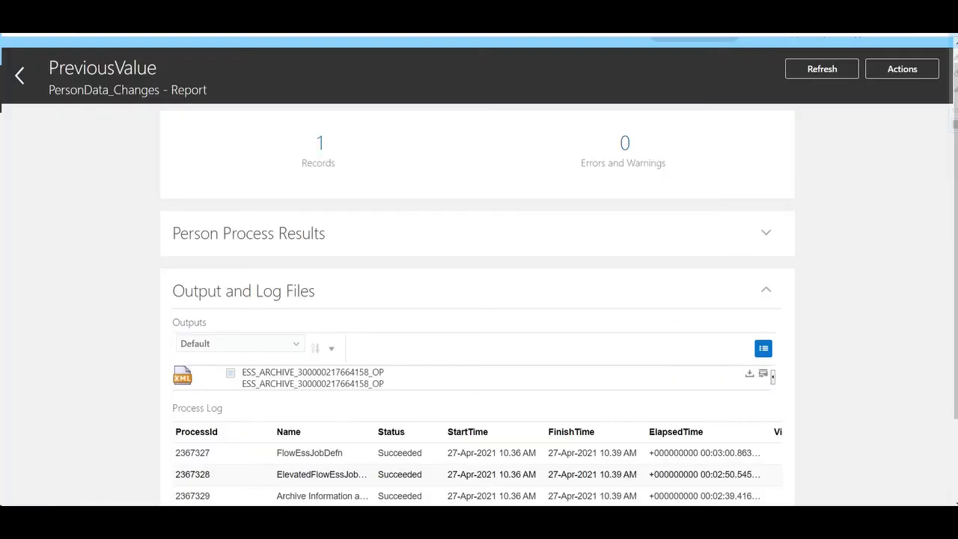
pyautogui.scroll(1, 320, 316)
pyautogui.click(761, 53)
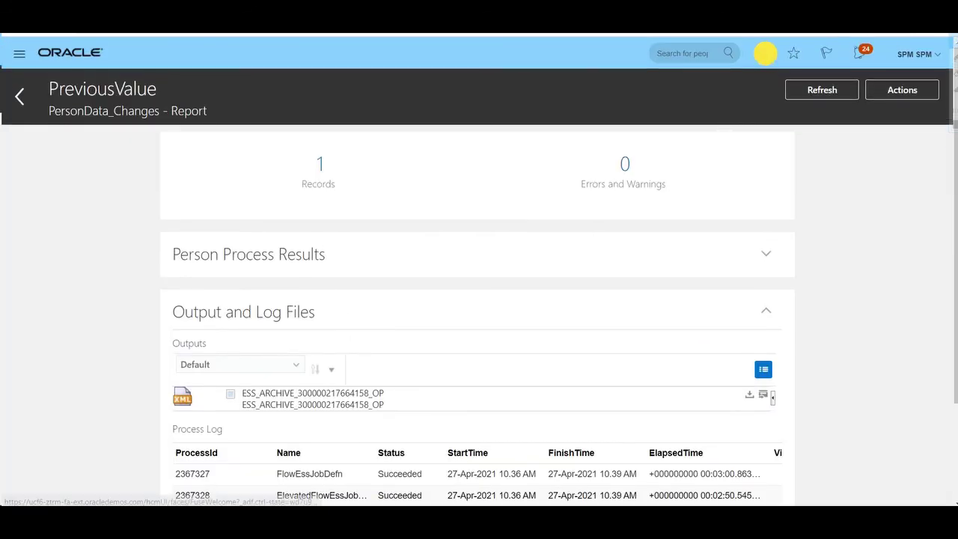